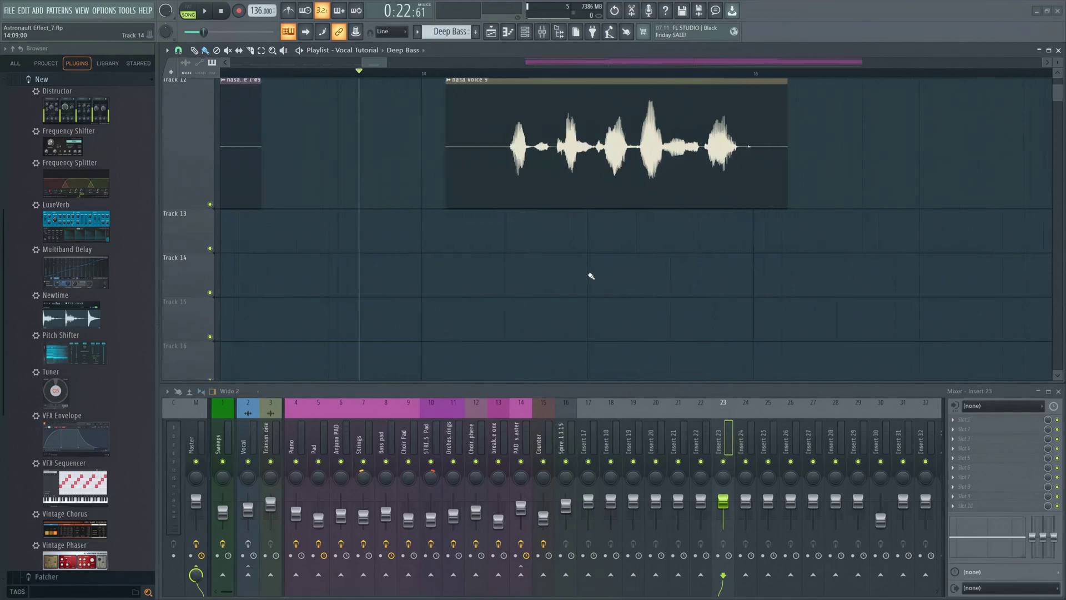
# - Play the finished vocal effect demo project and look through the For The Last Time track and its arrangement
pyautogui.scroll(3, 578, 286)
pyautogui.click(318, 439)
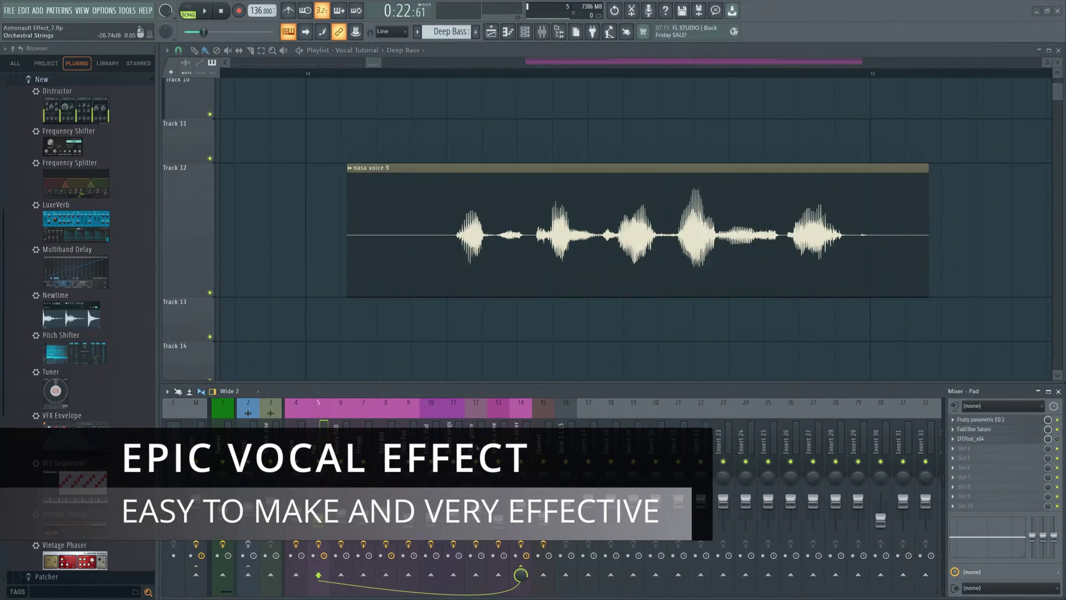
pyautogui.click(258, 73)
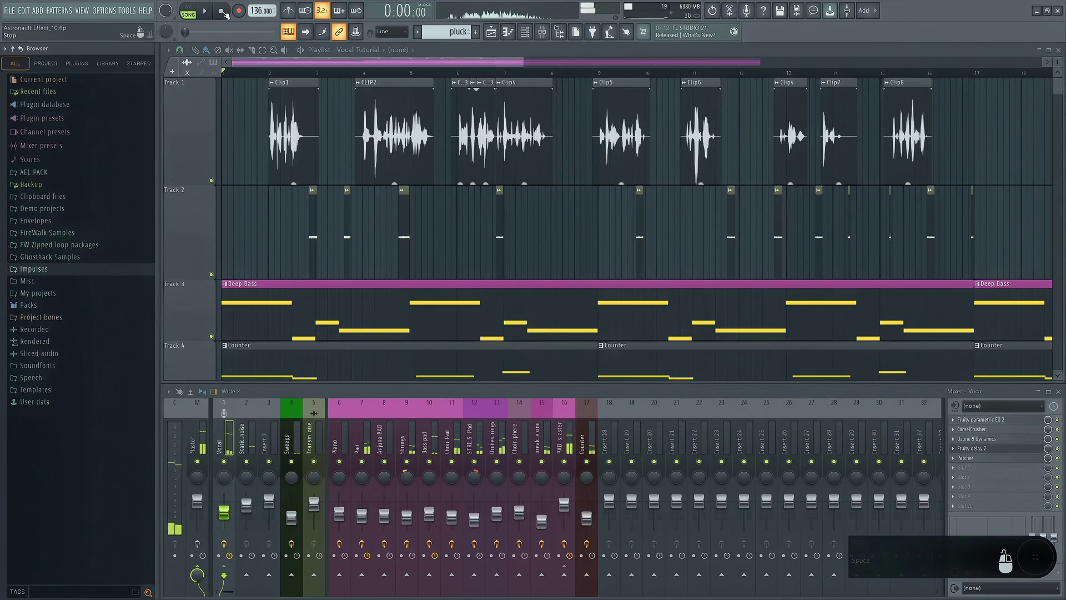
pyautogui.click(222, 11)
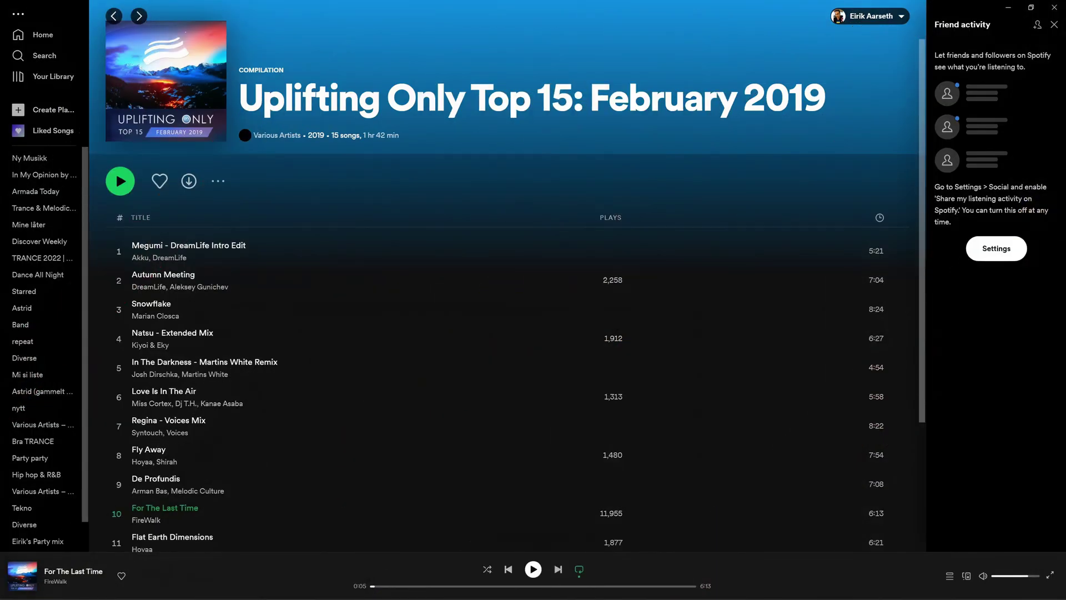
pyautogui.click(1052, 575)
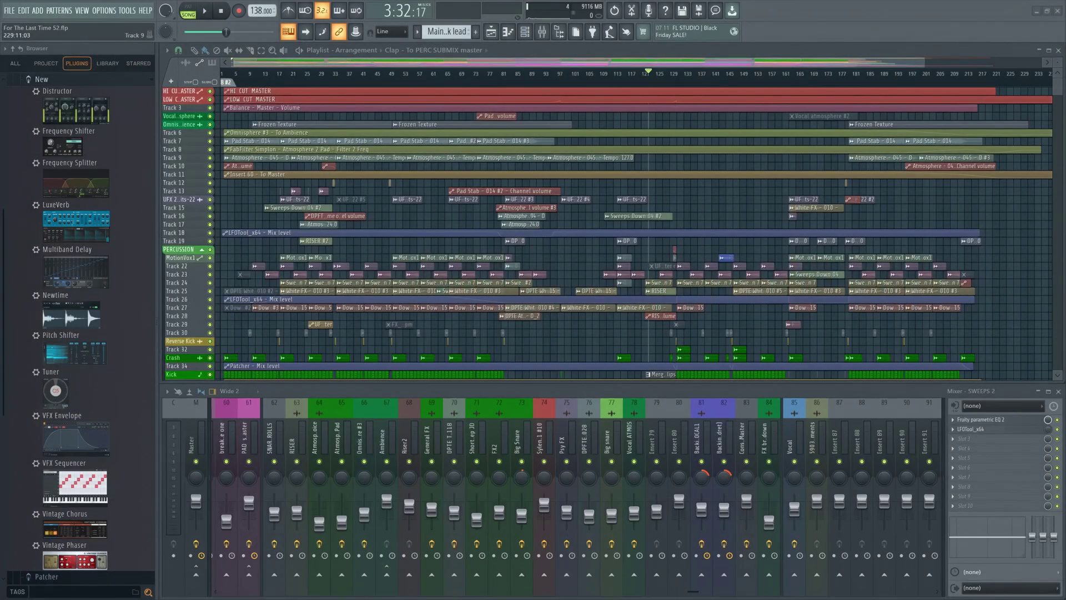
pyautogui.moveTo(1057, 89); pyautogui.dragTo(1059, 171)
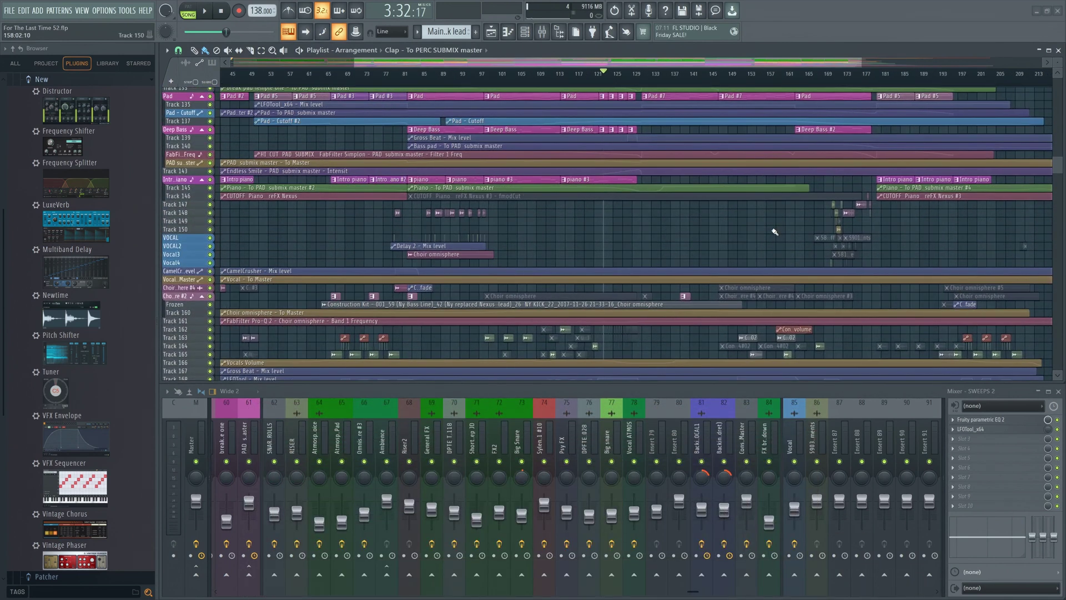
pyautogui.scroll(3, 778, 229)
pyautogui.moveTo(1059, 194); pyautogui.dragTo(1060, 201)
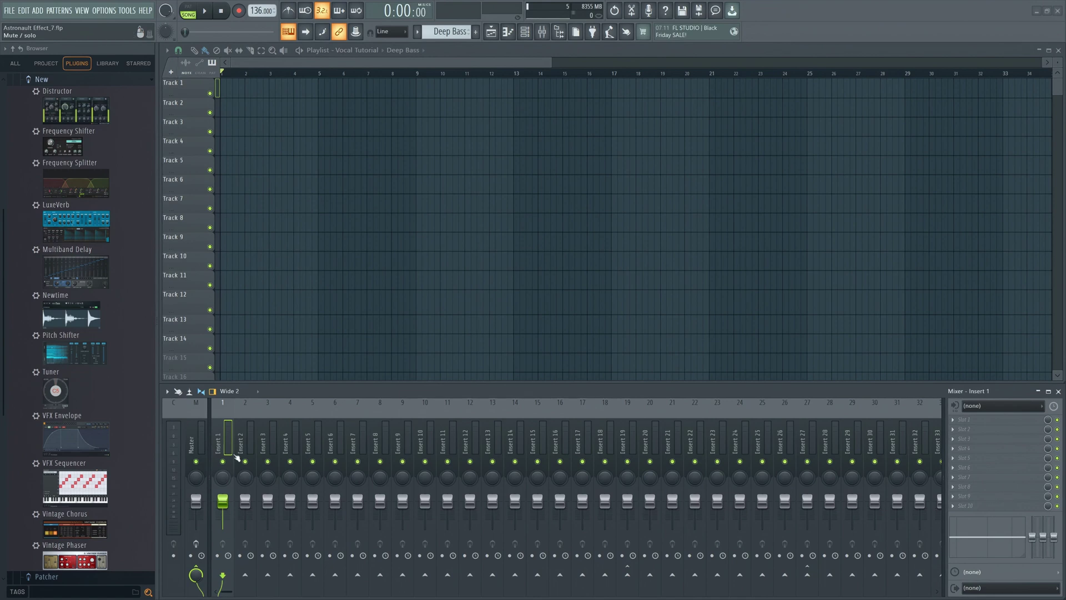
# - Set Insert 1's audio source to mono Input 2 with external input only, and disable its routing to the master
pyautogui.click(999, 410)
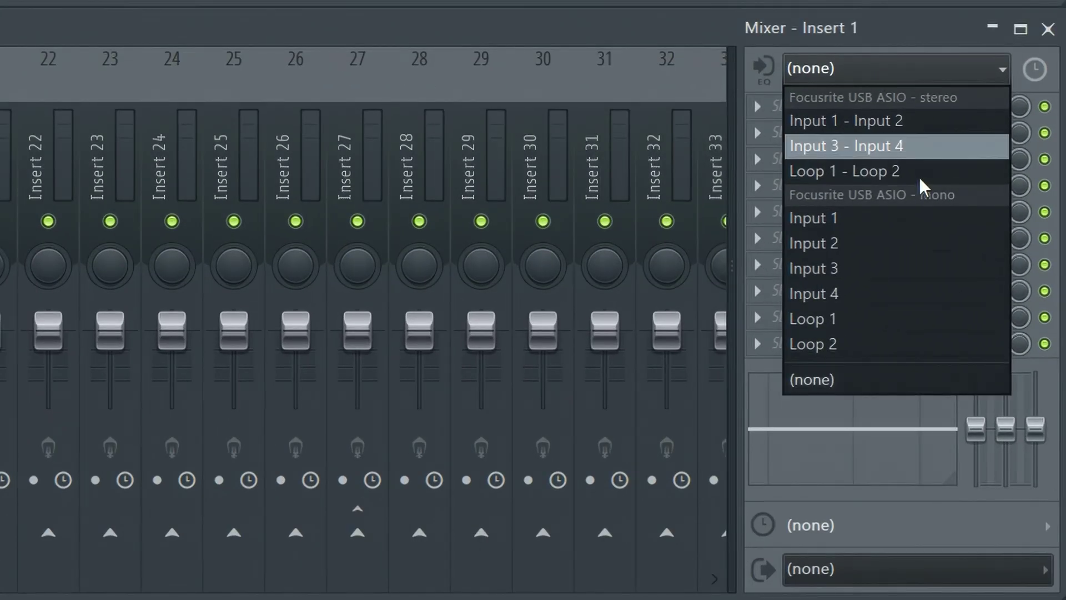
pyautogui.click(917, 243)
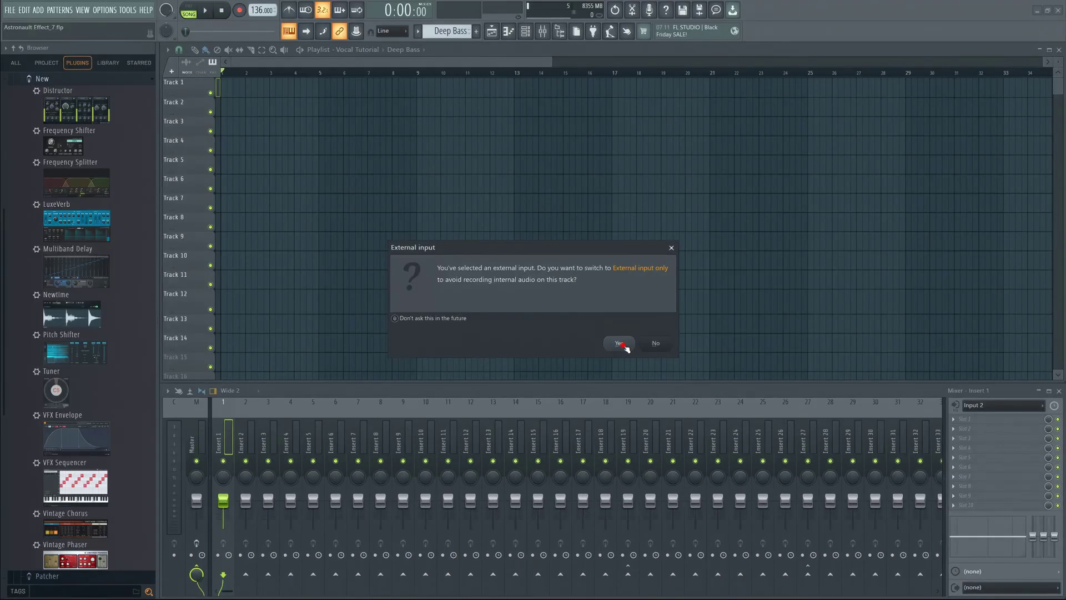
pyautogui.click(621, 344)
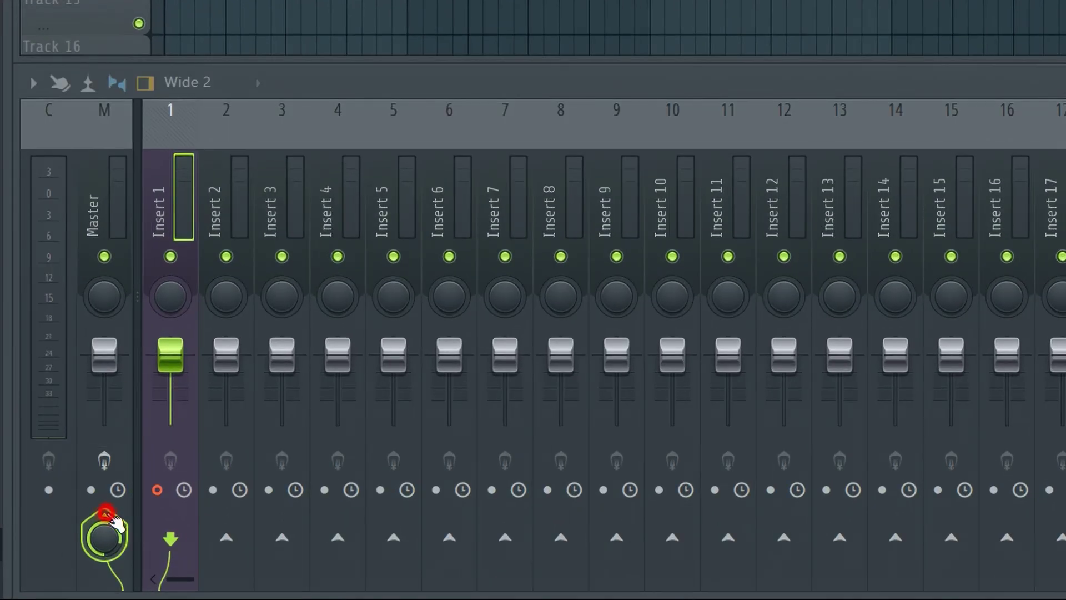
pyautogui.click(107, 513)
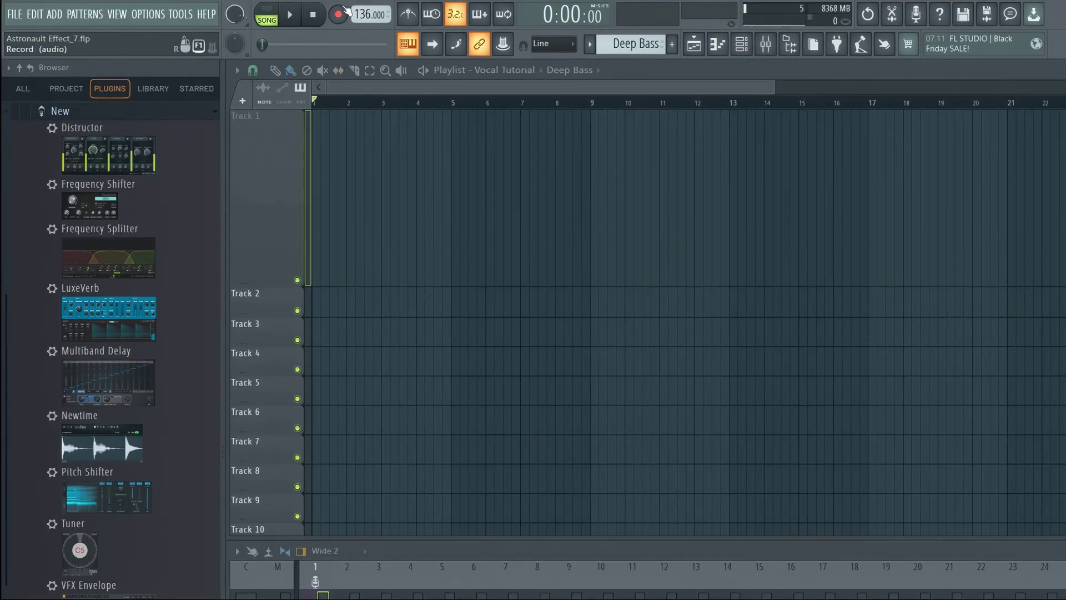
# - Record the spoken vocal as an audio clip into the playlist
pyautogui.click(340, 13)
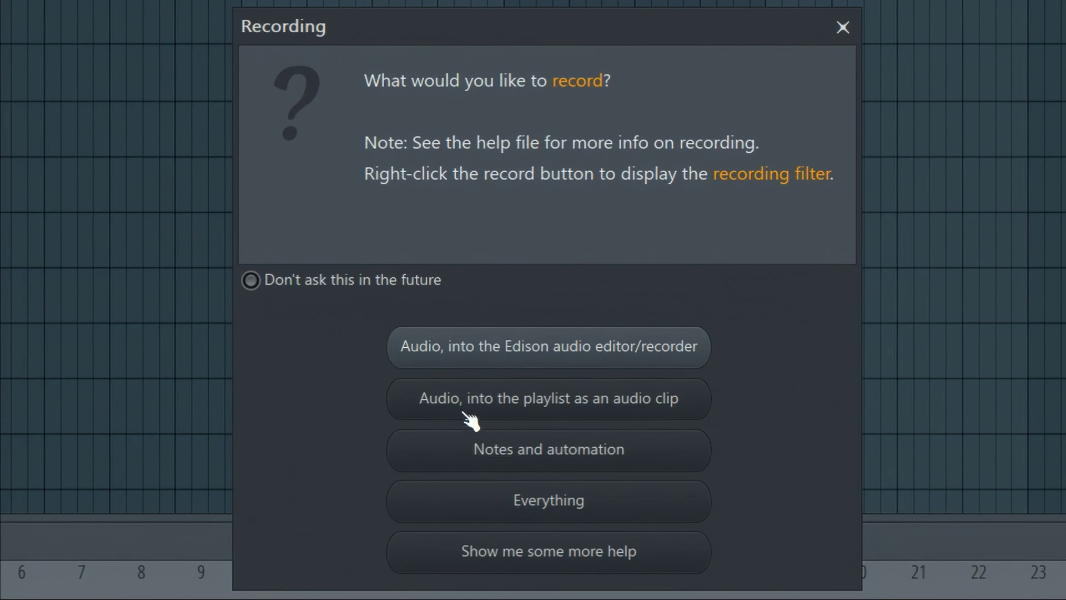
pyautogui.click(466, 414)
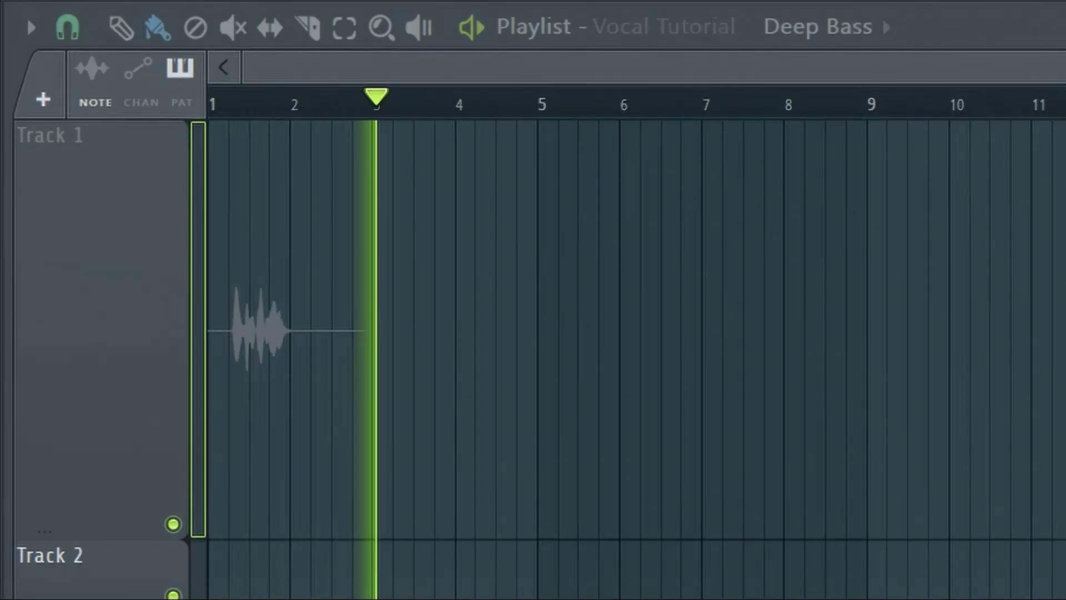
pyautogui.press('space')
# - Slice the recorded vocal clip in the silent gaps after the first and second phrases
pyautogui.press('c')
pyautogui.moveTo(407, 172); pyautogui.dragTo(409, 376)
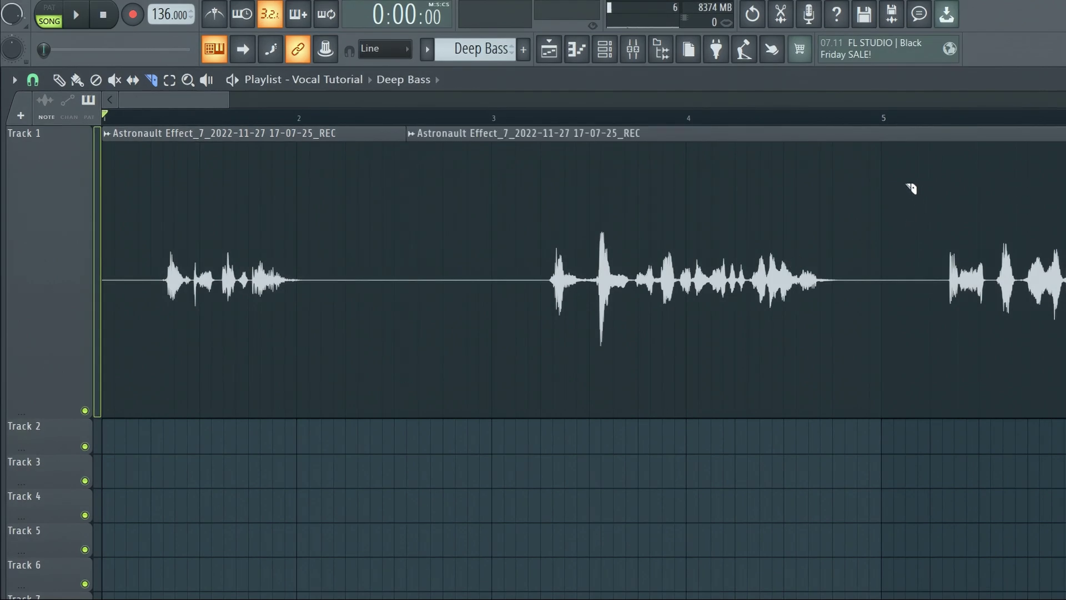
pyautogui.moveTo(913, 379); pyautogui.dragTo(912, 379)
# - Trim the silence from the end and the beginning of the first vocal clip
pyautogui.press('p')
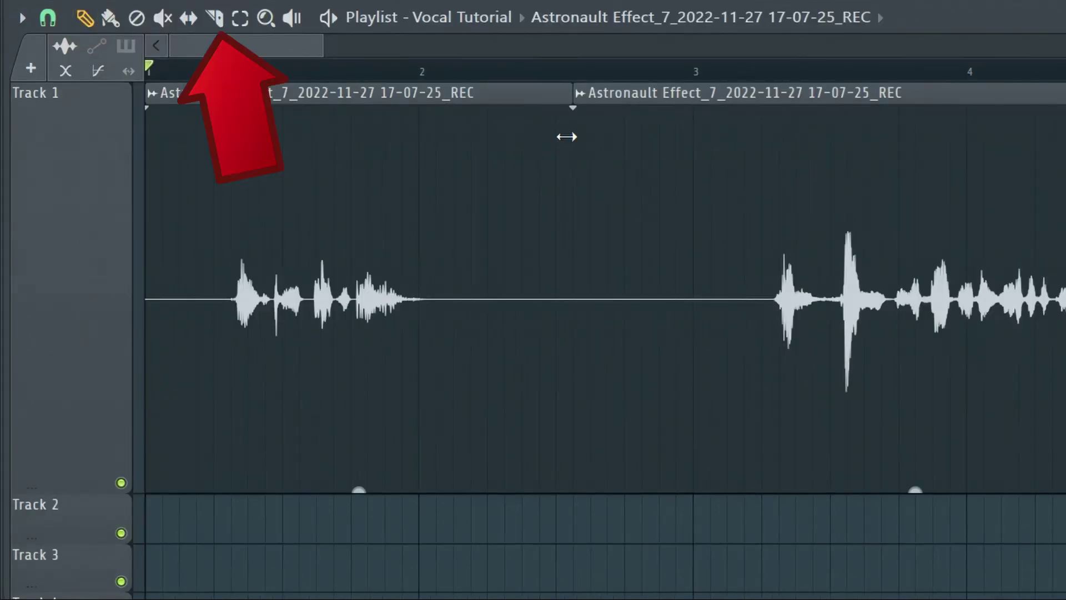
pyautogui.moveTo(566, 136); pyautogui.dragTo(426, 174)
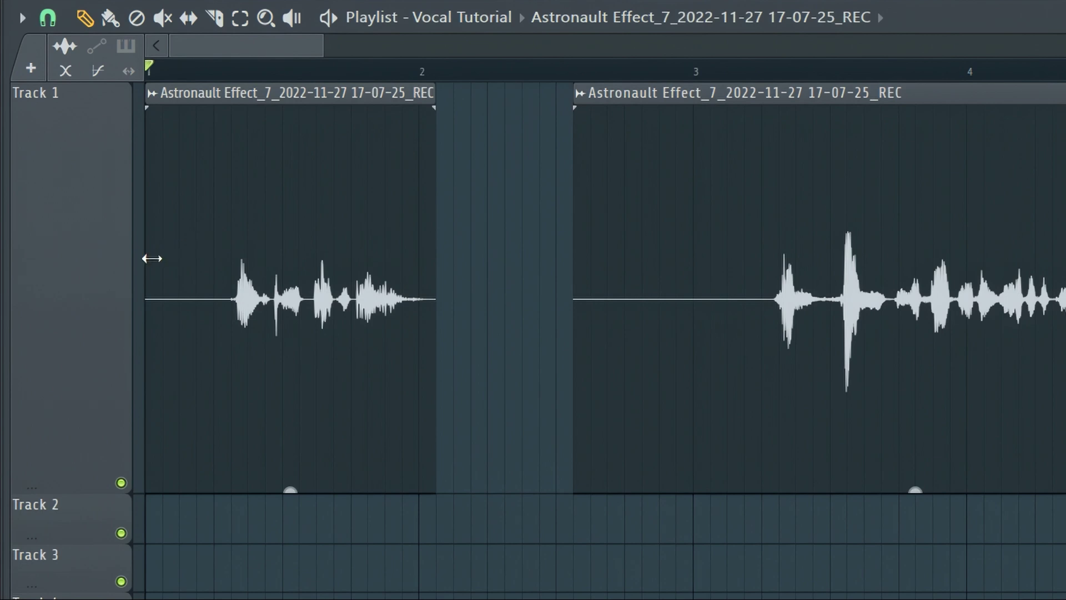
pyautogui.moveTo(152, 258); pyautogui.dragTo(219, 276)
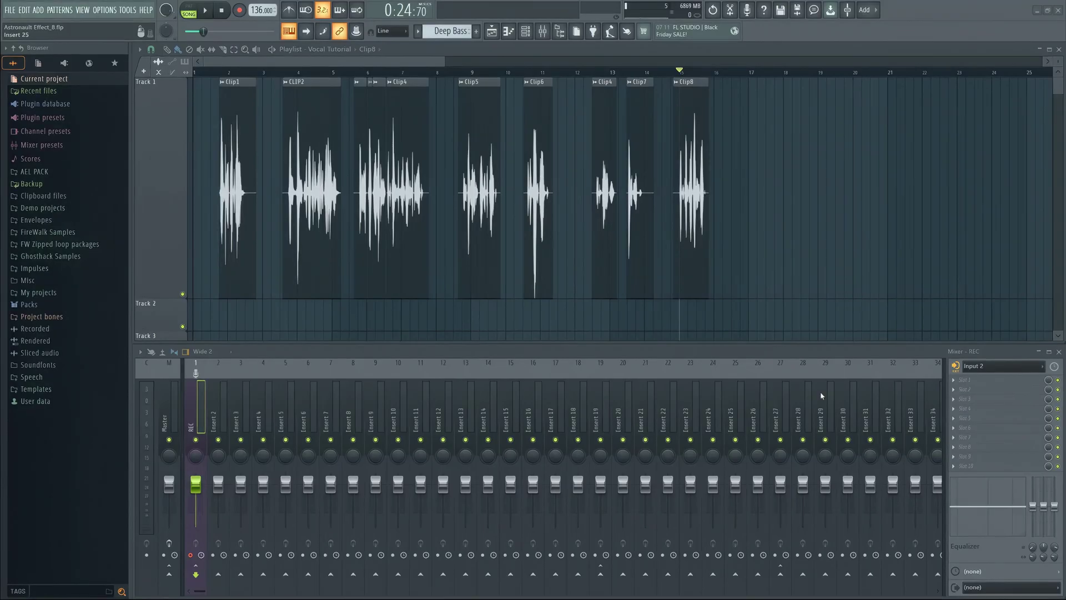
# - Set the REC mixer track's audio input to none and play back the last vocal clip
pyautogui.click(982, 371)
pyautogui.click(1000, 479)
pyautogui.click(205, 10)
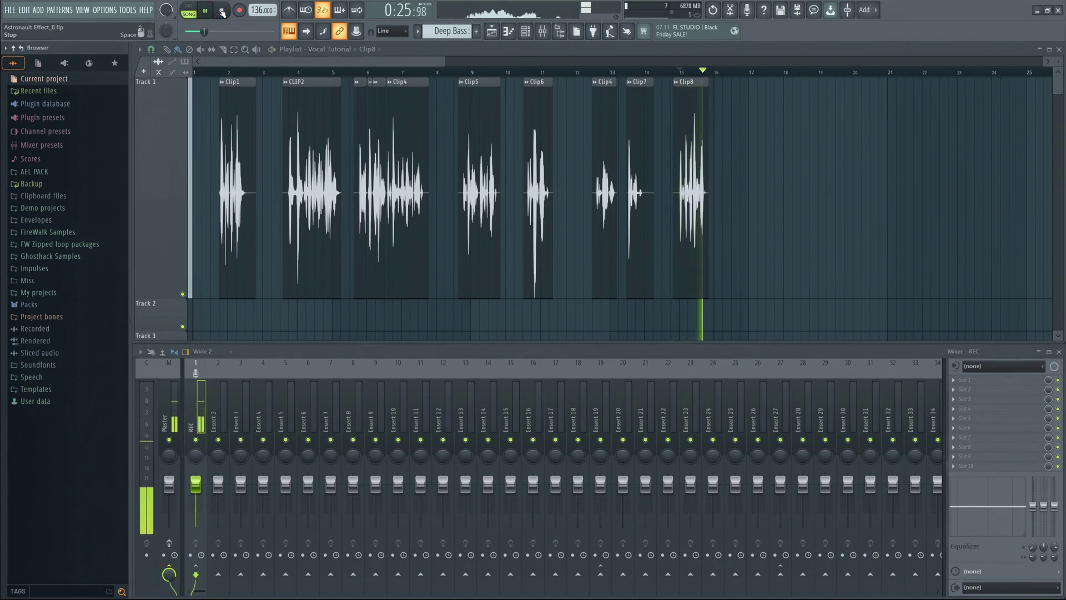
pyautogui.click(221, 10)
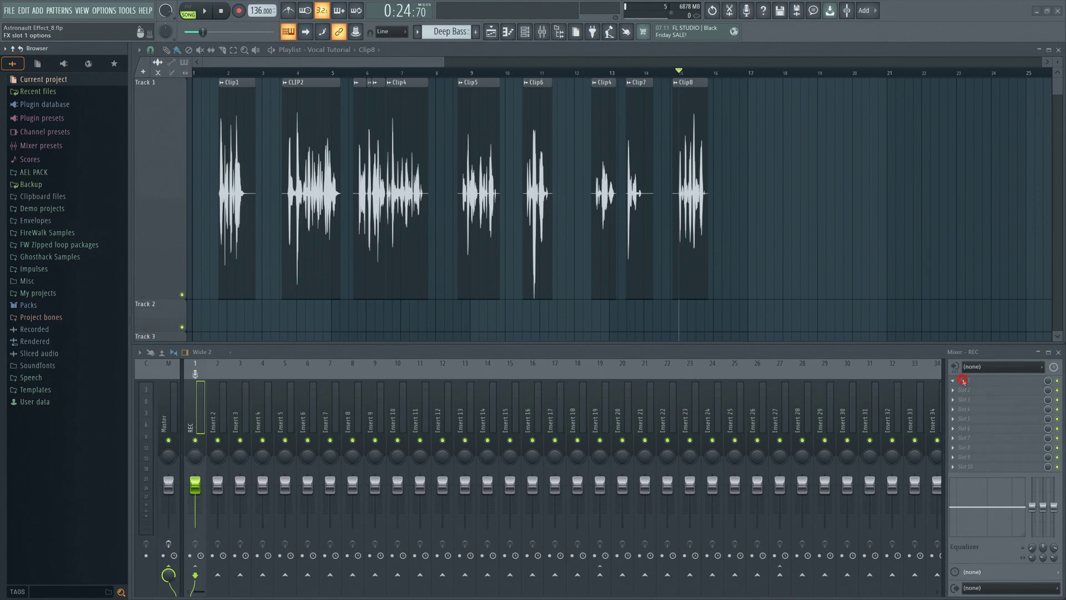
# - Add Fruity Parametric EQ 2 to the REC track's first effect slot and make band 1 a high-pass filter
pyautogui.click(963, 381)
pyautogui.click(835, 366)
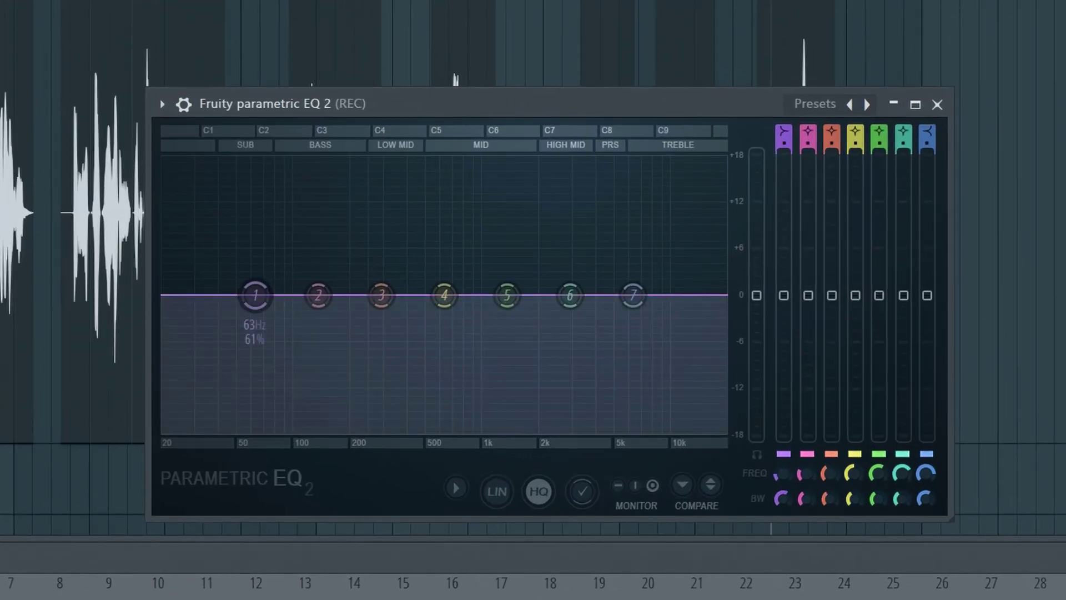
pyautogui.moveTo(255, 295); pyautogui.dragTo(278, 331)
pyautogui.rightClick(278, 331)
pyautogui.moveTo(311, 387)
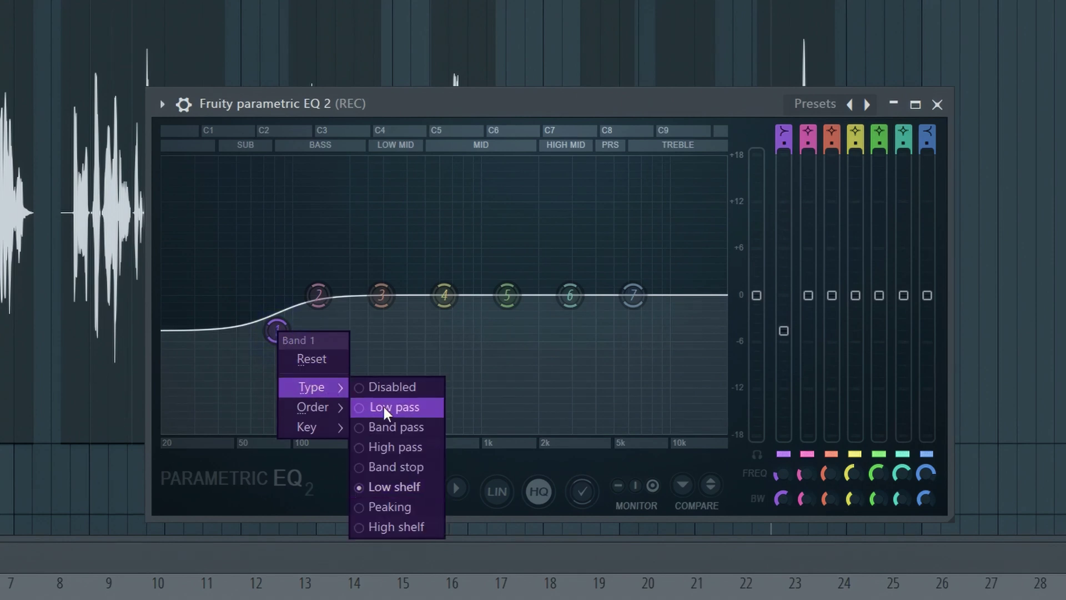
pyautogui.click(411, 448)
# - Set band 1's order to Steep 6 and move its cutoff to about 222 Hz
pyautogui.rightClick(277, 295)
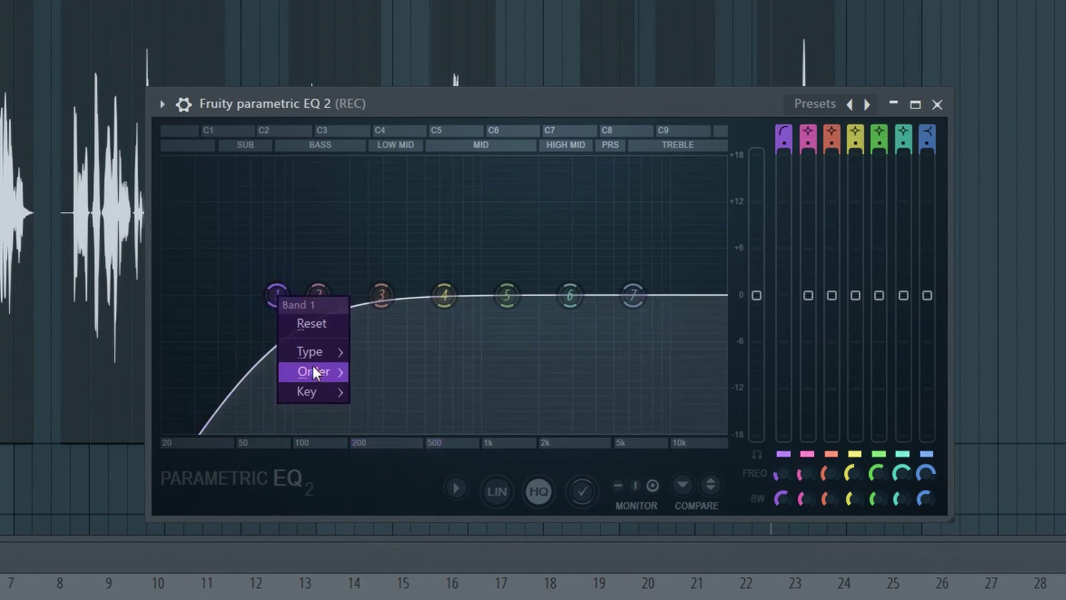
pyautogui.moveTo(314, 369)
pyautogui.click(389, 391)
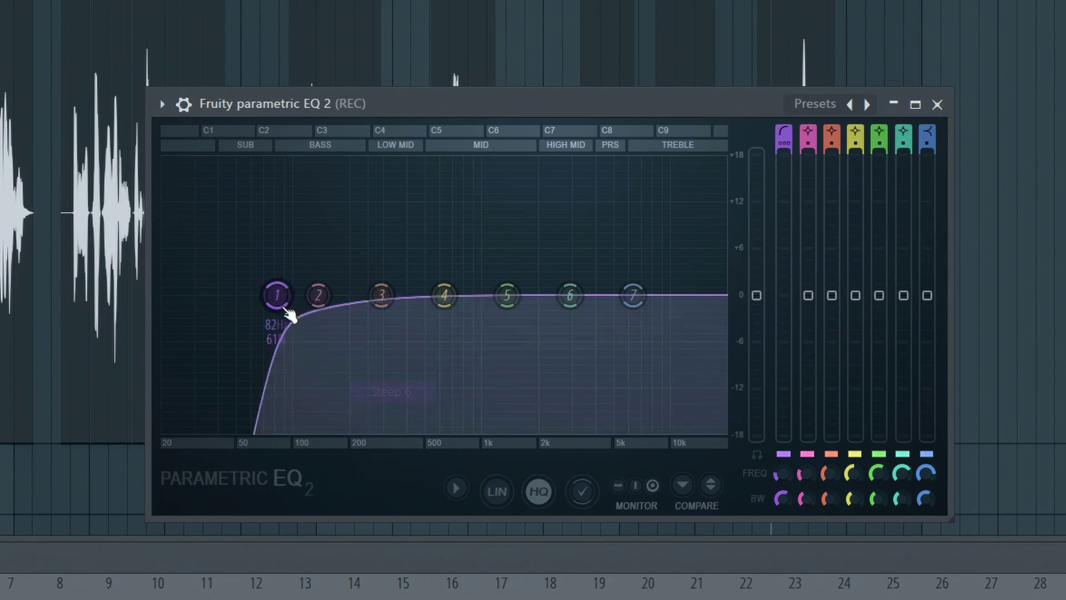
pyautogui.moveTo(288, 303); pyautogui.dragTo(359, 295)
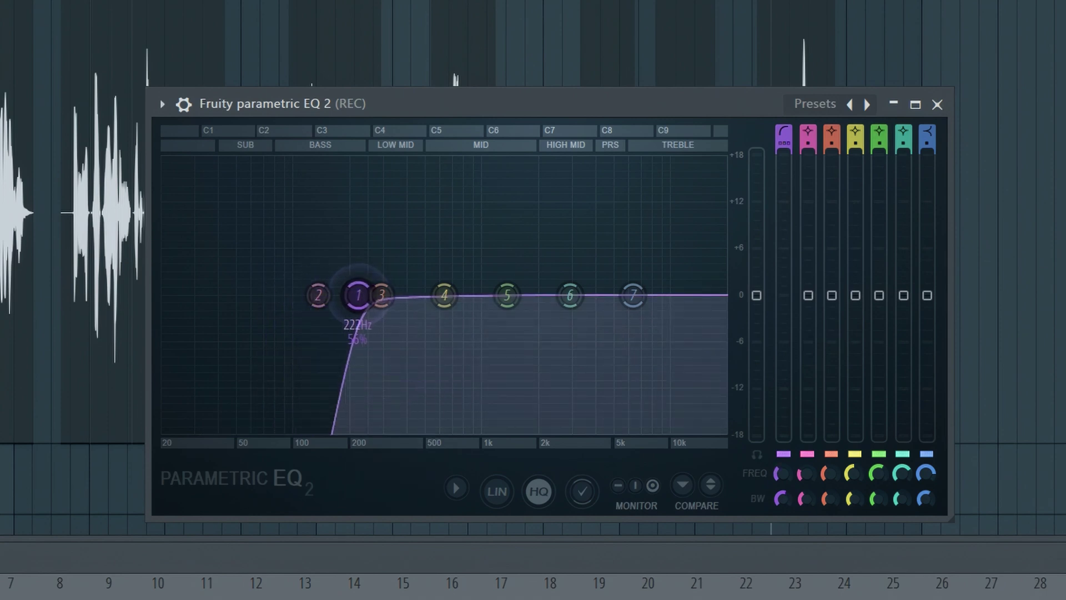
# - Make band 7 a low-pass filter with the same steep order as band 1 and a cutoff of about 1.1 kHz
pyautogui.moveTo(633, 295); pyautogui.dragTo(609, 312)
pyautogui.rightClick(608, 312)
pyautogui.moveTo(644, 371)
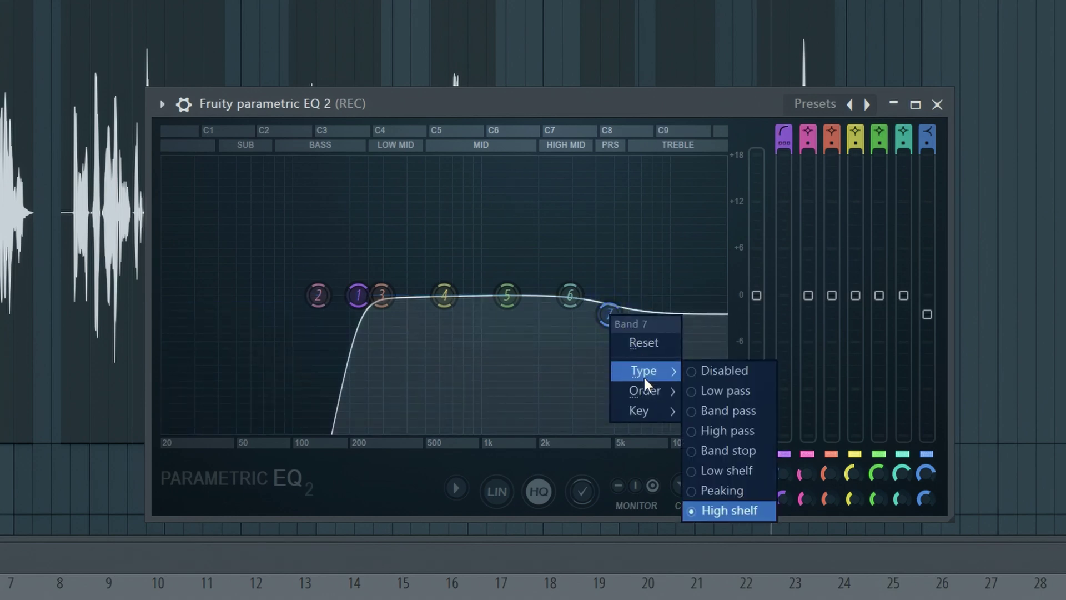
pyautogui.click(725, 392)
pyautogui.rightClick(609, 294)
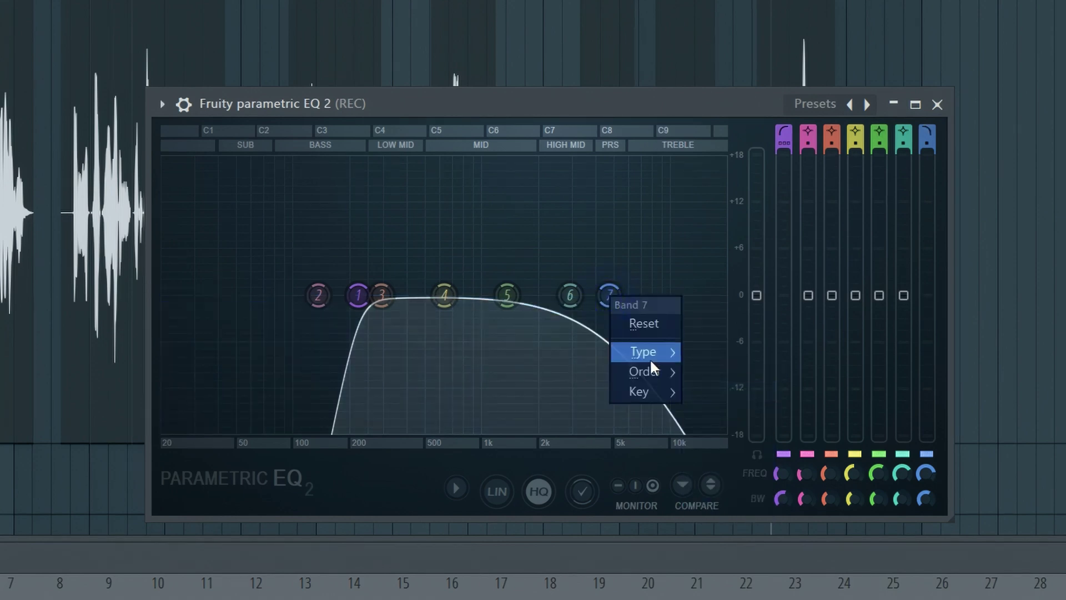
pyautogui.click(722, 392)
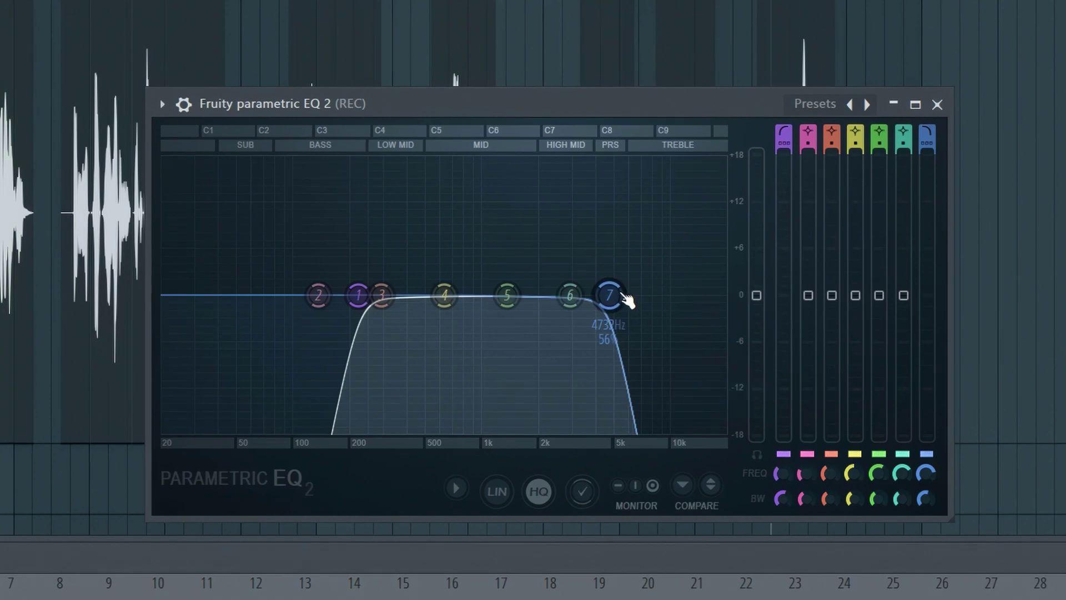
pyautogui.moveTo(626, 298); pyautogui.dragTo(479, 266)
# - Boost band 4 by about 4 dB near 850 Hz with 9% bandwidth, and band 3 by about 2.5 dB near 300 Hz
pyautogui.scroll(-3, 478, 260)
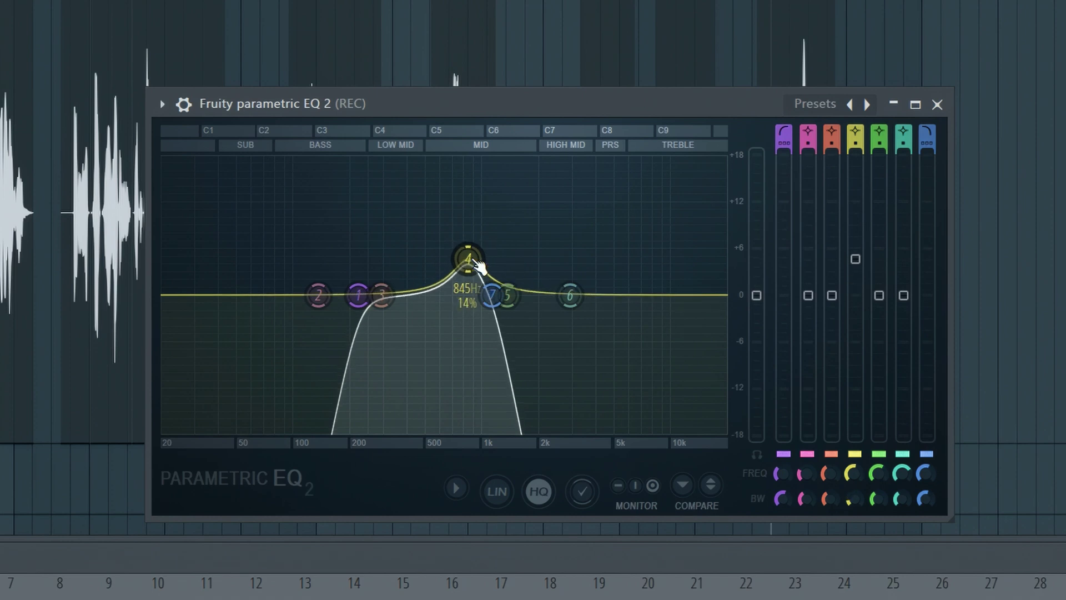
pyautogui.scroll(-2, 478, 268)
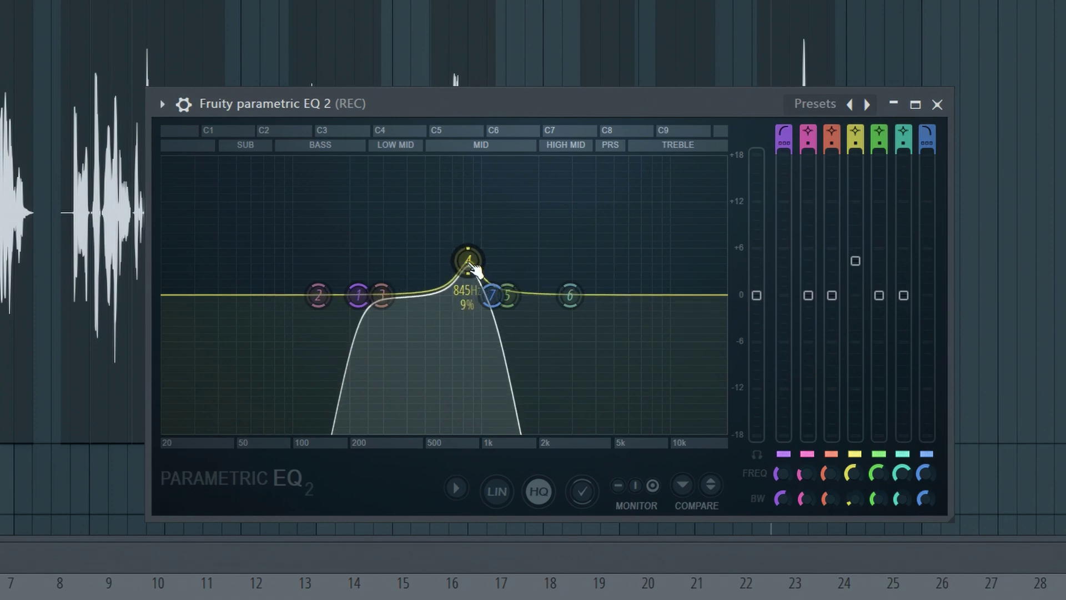
pyautogui.scroll(5, 476, 269)
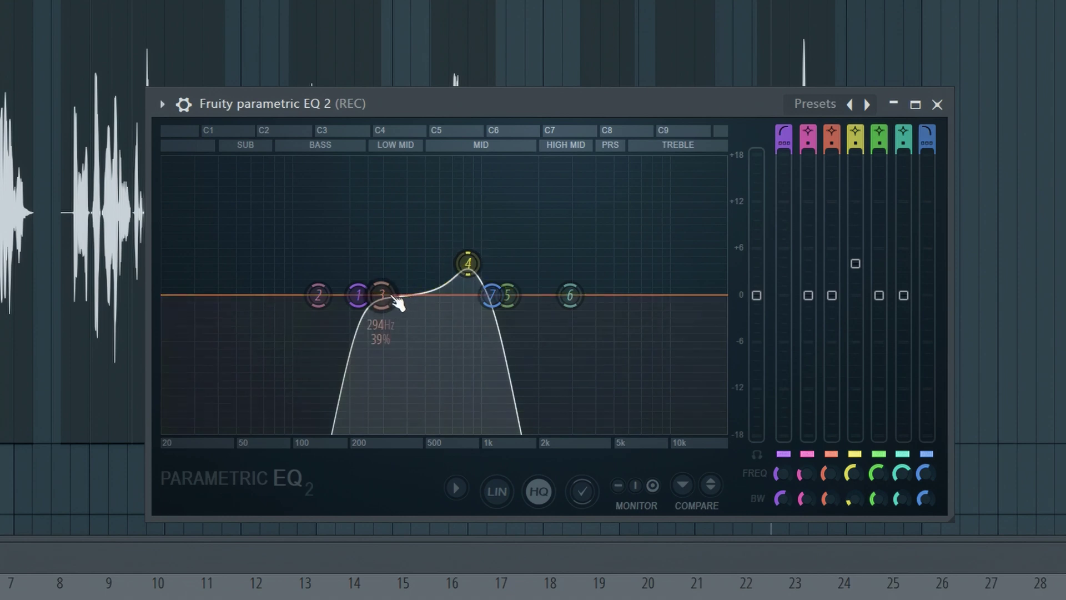
pyautogui.moveTo(397, 302); pyautogui.dragTo(411, 285)
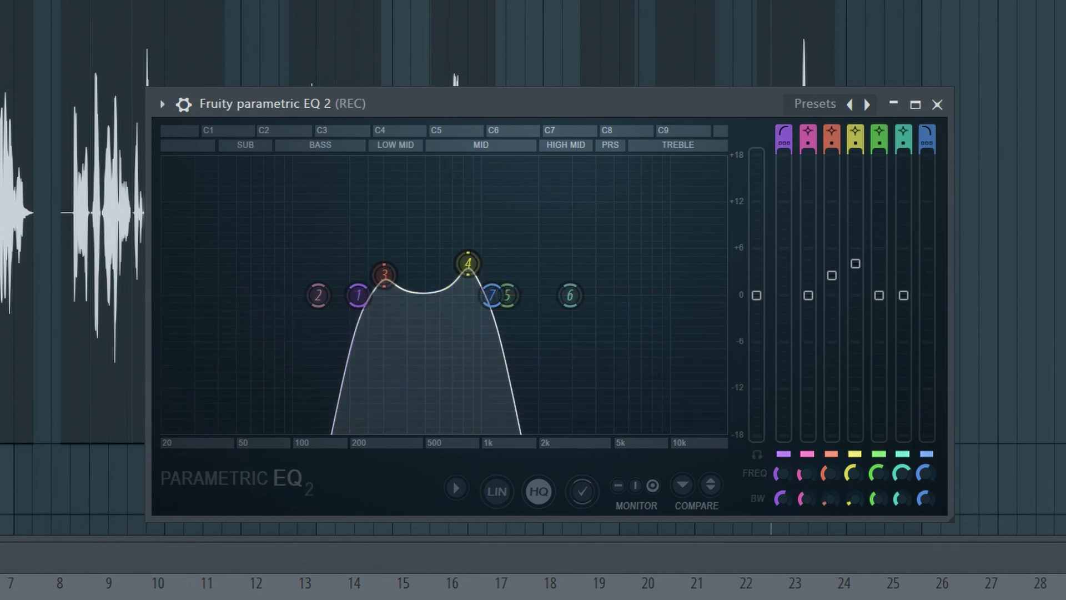
# - During playback, raise band 4 to about 5.5 dB and move band 7's cutoff to about 1.3 kHz, finishing the EQ
pyautogui.press('space')
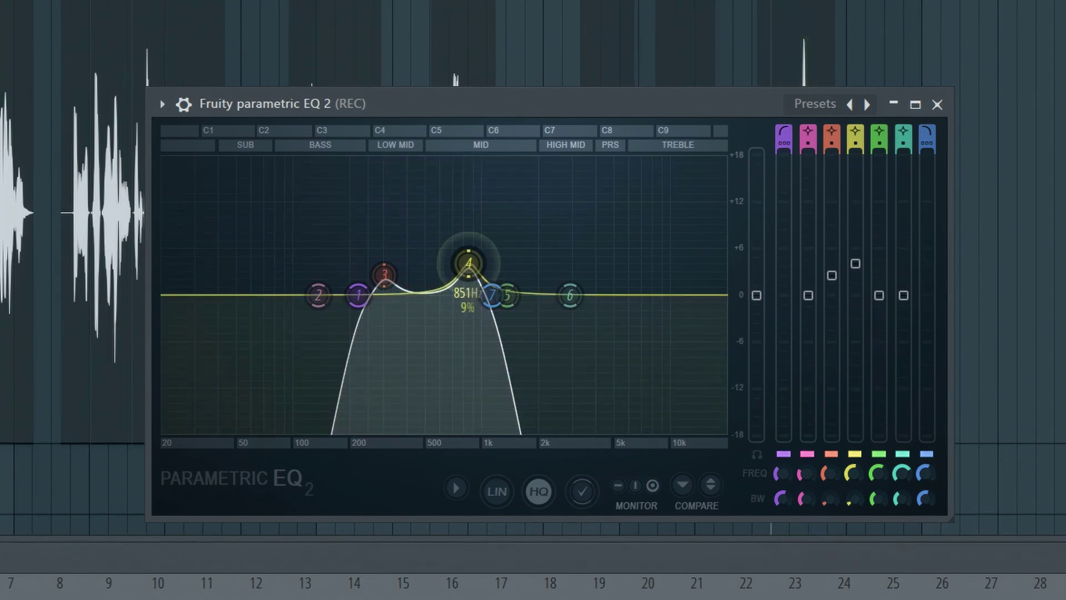
pyautogui.moveTo(467, 256); pyautogui.dragTo(467, 252)
pyautogui.moveTo(492, 295); pyautogui.dragTo(506, 296)
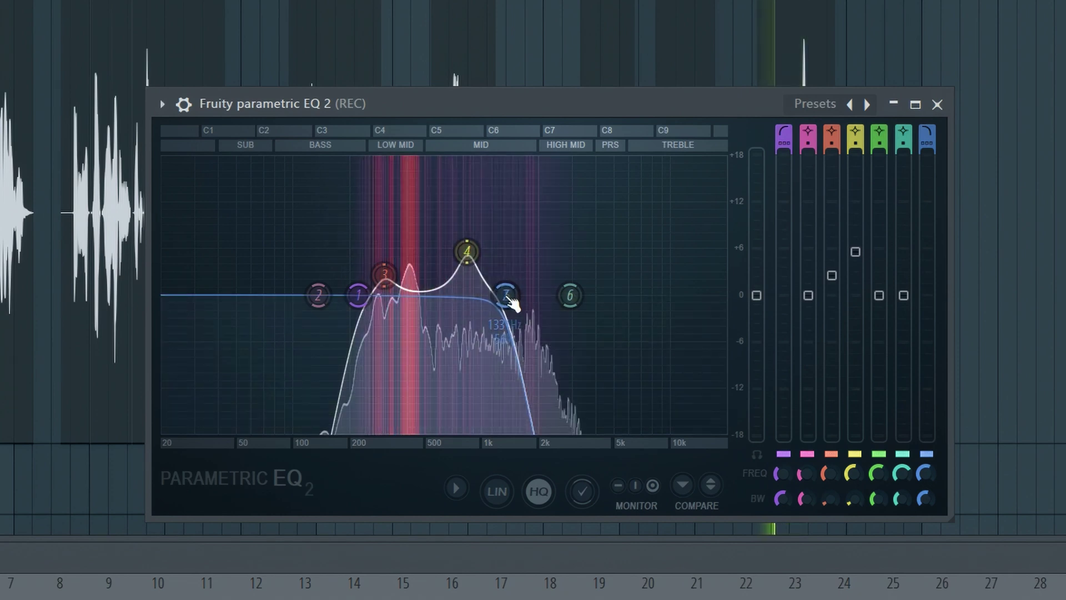
pyautogui.moveTo(467, 252); pyautogui.dragTo(480, 254)
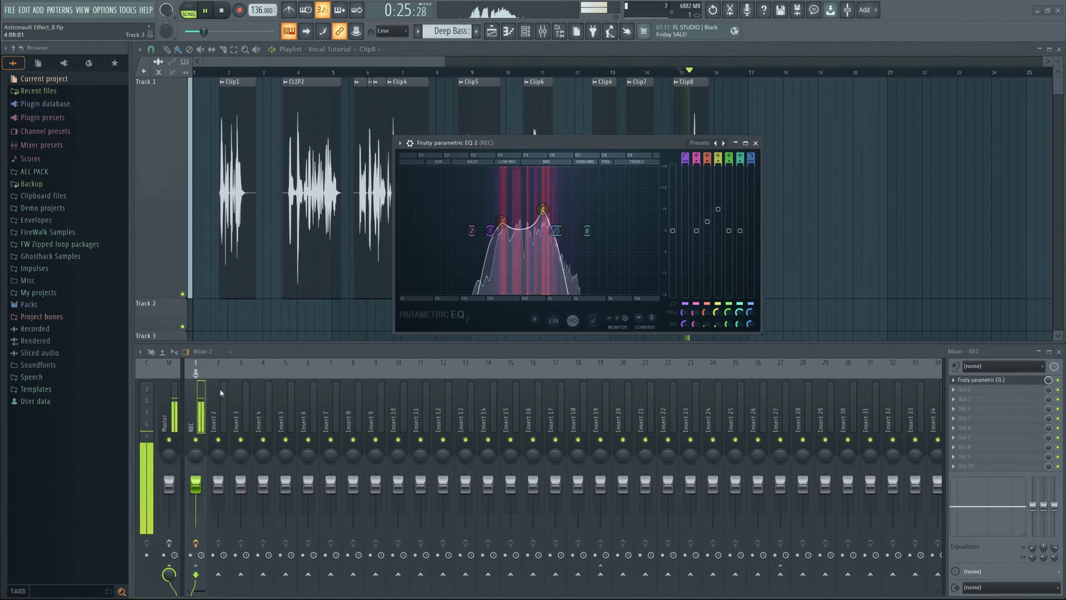
pyautogui.press('space')
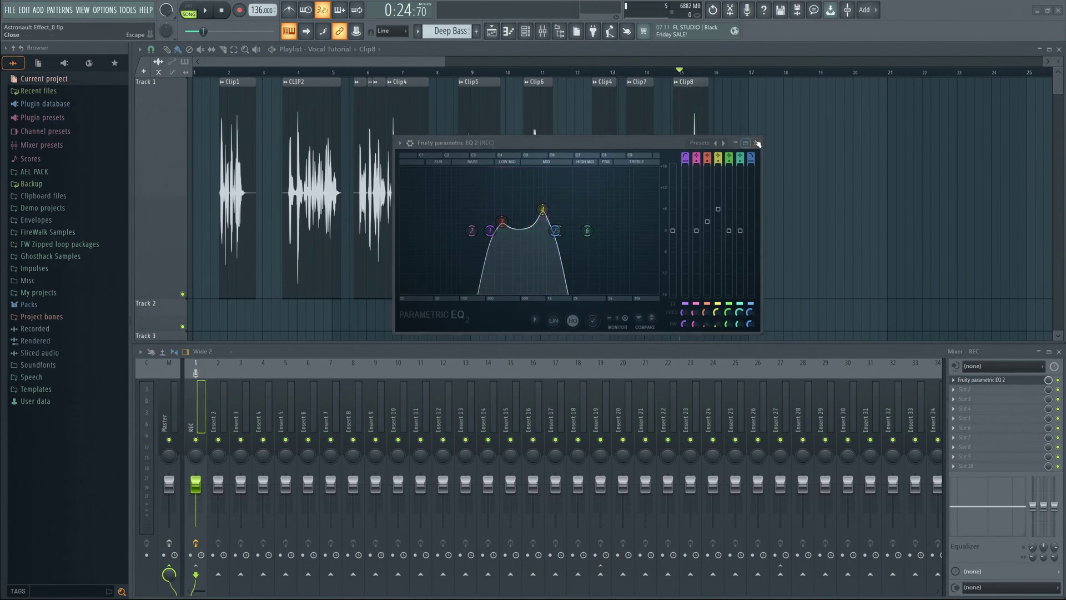
pyautogui.click(756, 143)
# - Add CamelCrusher to the second effect slot of the REC mixer track and load its Annihilate patch
pyautogui.click(957, 392)
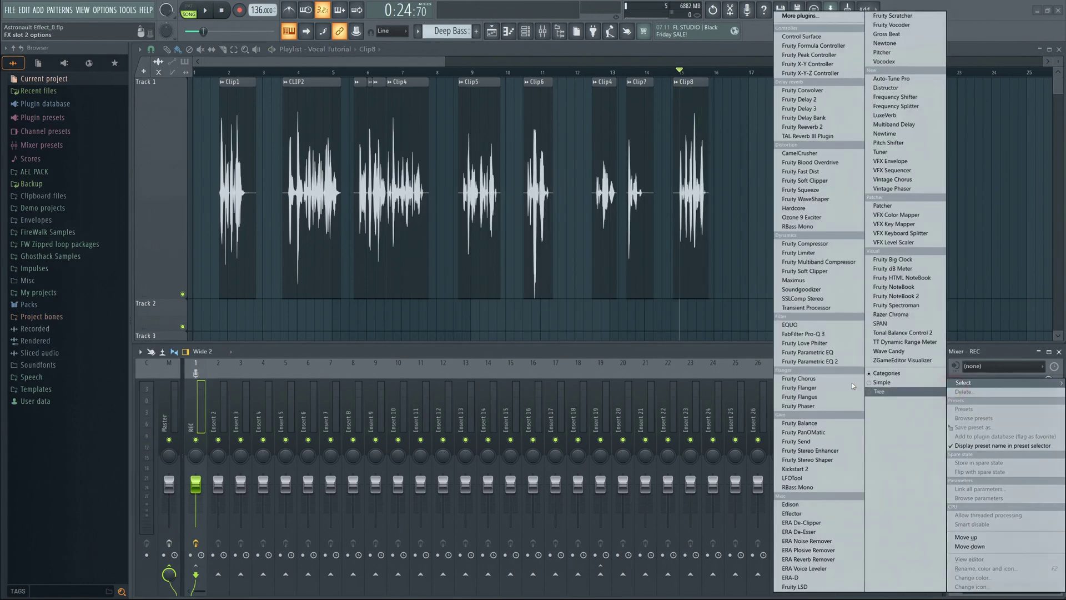
pyautogui.click(822, 155)
pyautogui.moveTo(107, 112); pyautogui.dragTo(635, 188)
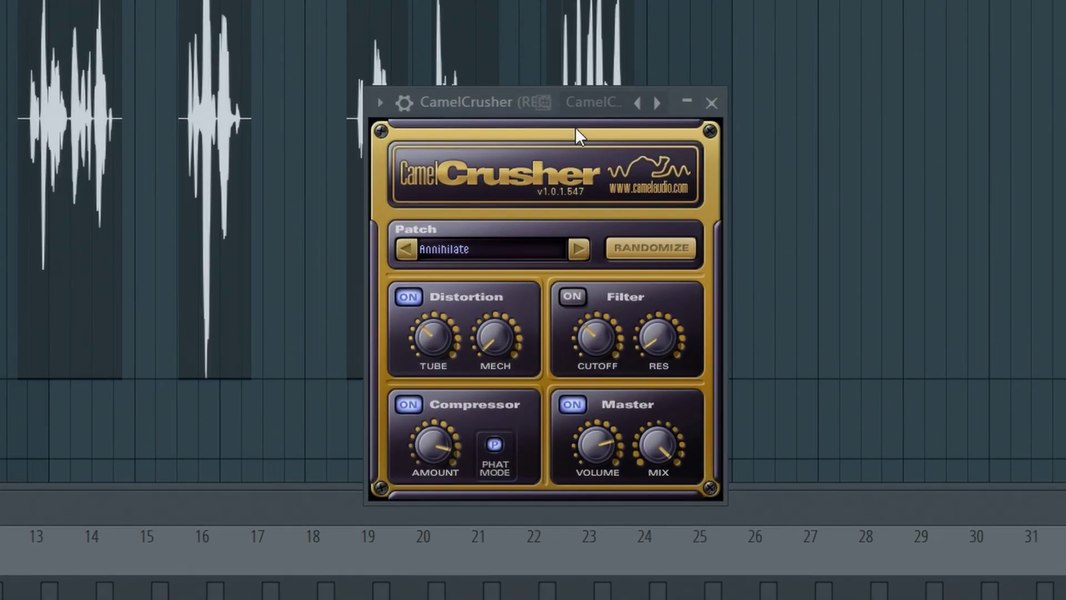
pyautogui.click(639, 245)
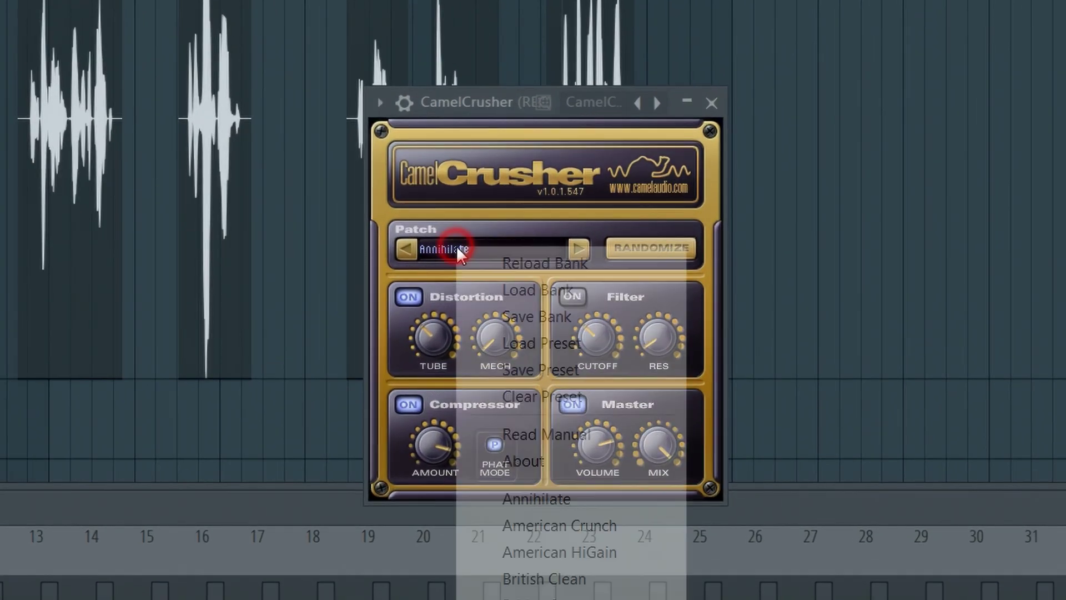
pyautogui.click(559, 501)
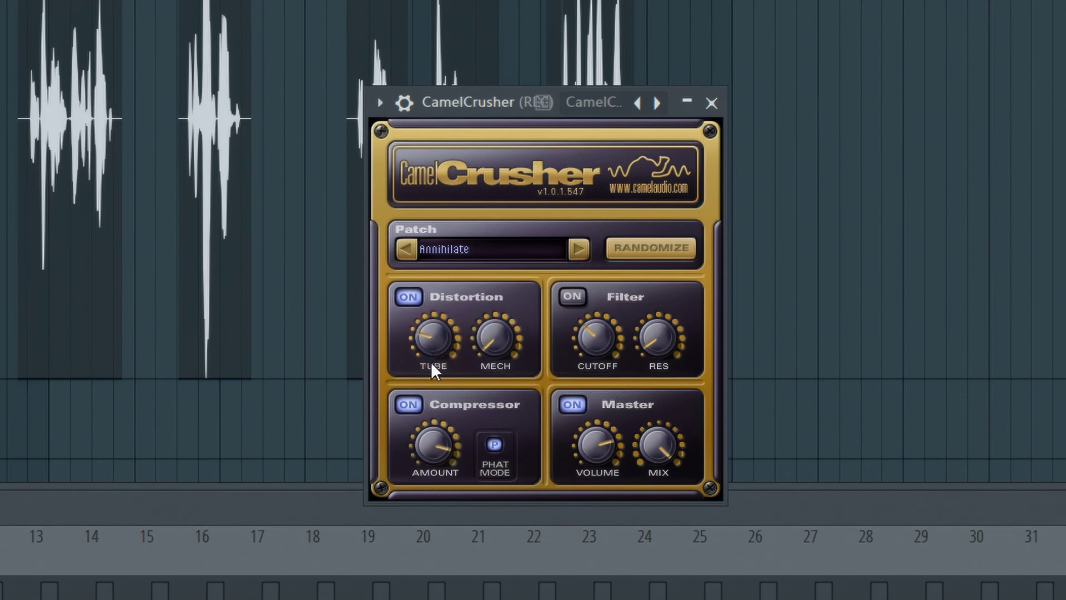
# - Lower CamelCrusher's tube distortion, raise the mech distortion, reduce the compressor amount and master mix, and close the plugin
pyautogui.moveTo(427, 371); pyautogui.dragTo(425, 377)
pyautogui.moveTo(498, 342); pyautogui.dragTo(491, 253)
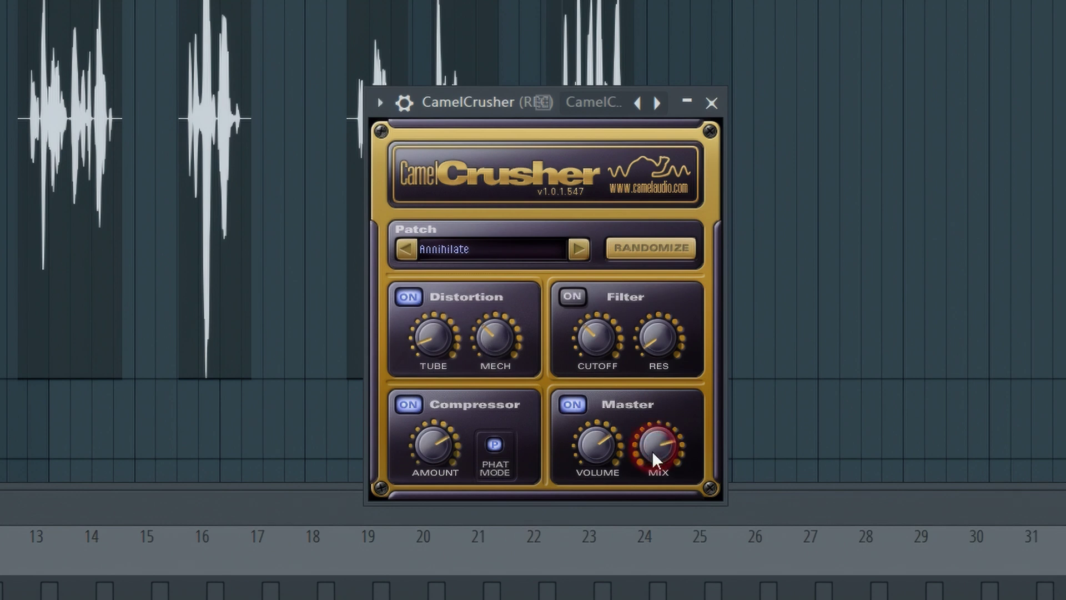
pyautogui.click(600, 446)
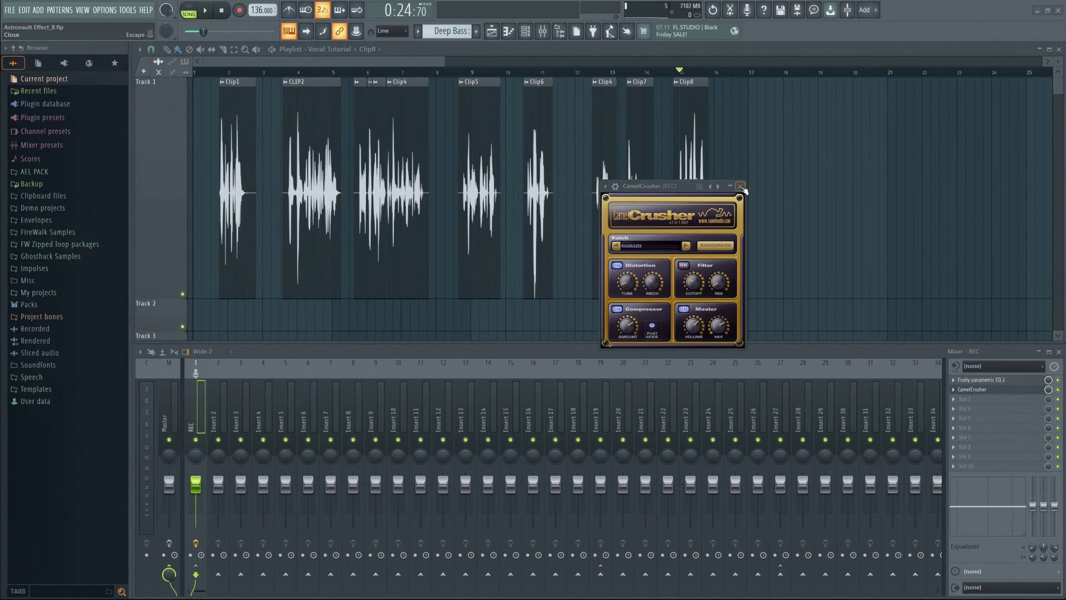
pyautogui.click(742, 188)
# - Add Ozone 9 Dynamics to the third effect slot of the REC track and remove the extra bands, leaving a single full-range band
pyautogui.click(955, 399)
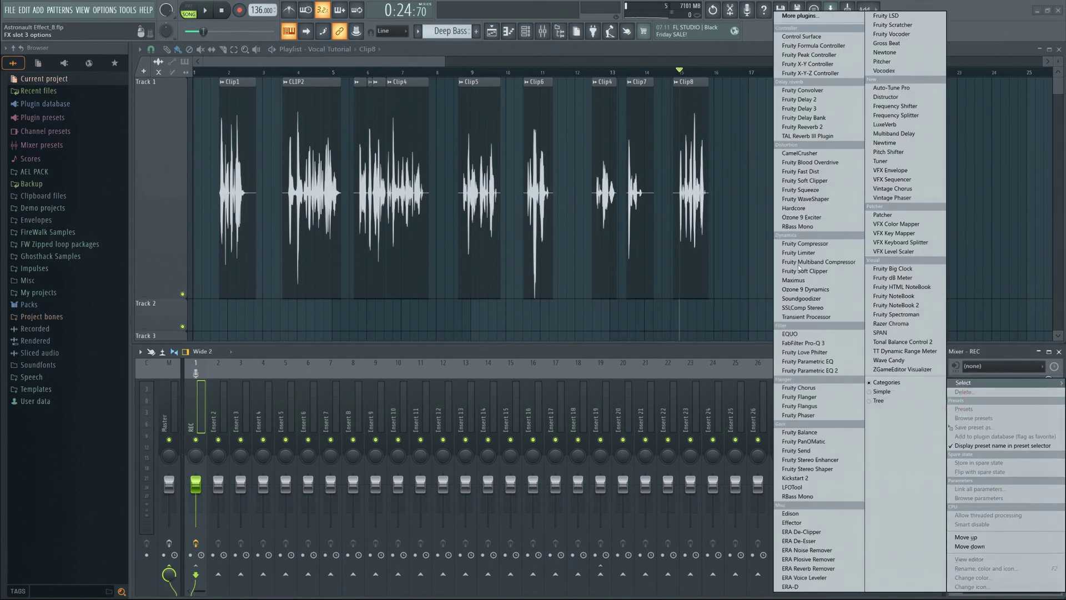
pyautogui.click(823, 290)
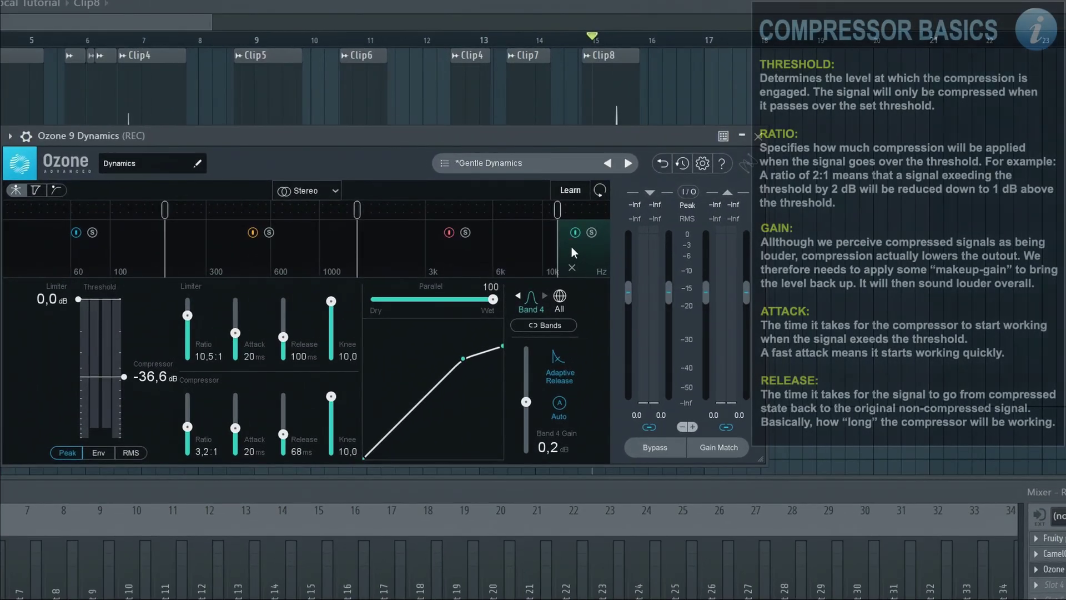
pyautogui.click(475, 251)
pyautogui.click(218, 245)
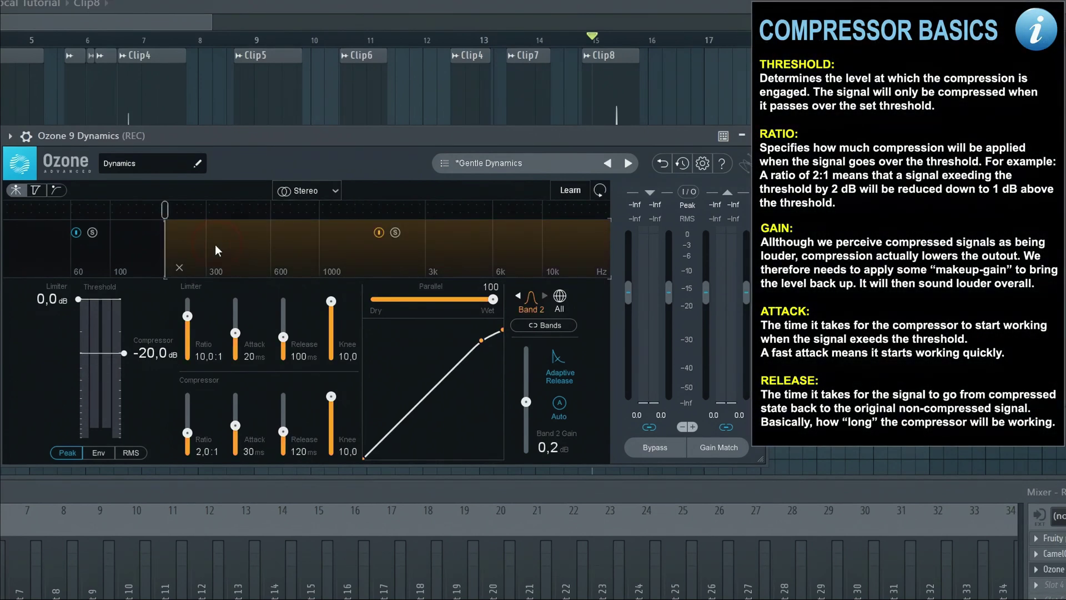
pyautogui.click(134, 245)
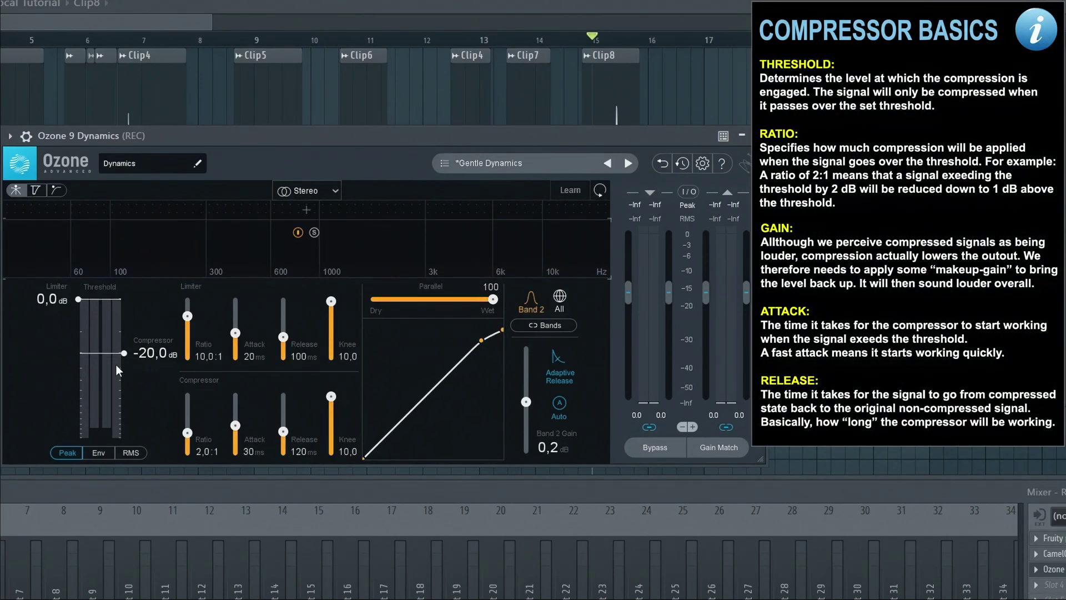
# - Set the compressor's threshold to about -21.6 dB, ratio to 4.1:1, attack to 25 ms, release to 88 ms and knee to 7.1
pyautogui.press('space')
pyautogui.moveTo(131, 353)
pyautogui.mouseDown()
pyautogui.moveTo(126, 366)
pyautogui.moveTo(125, 355)
pyautogui.mouseUp()
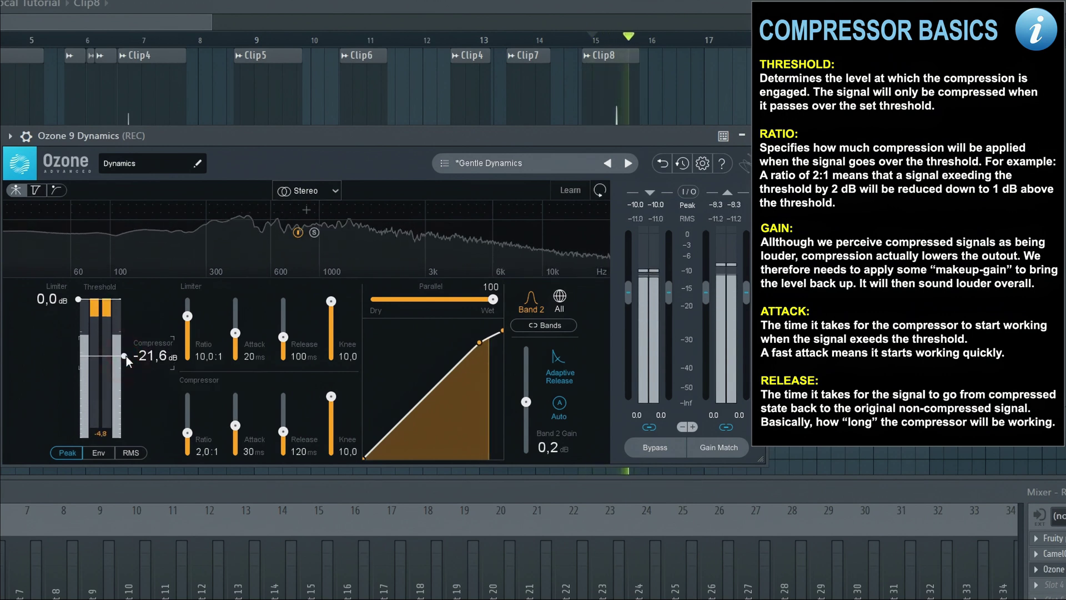
pyautogui.press('space')
pyautogui.moveTo(187, 432); pyautogui.dragTo(235, 426)
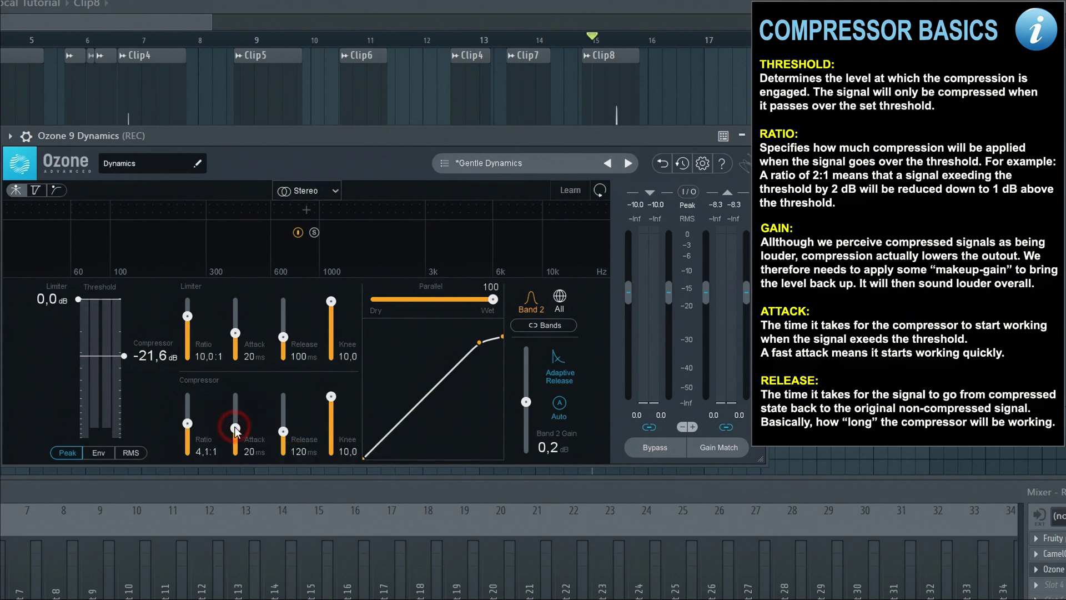
pyautogui.click(284, 432)
pyautogui.moveTo(284, 434); pyautogui.dragTo(283, 432)
pyautogui.moveTo(331, 398); pyautogui.dragTo(331, 413)
# - Fine-tune the compressor's threshold to about -23.6 dB during playback and close Ozone 9 Dynamics
pyautogui.press('space')
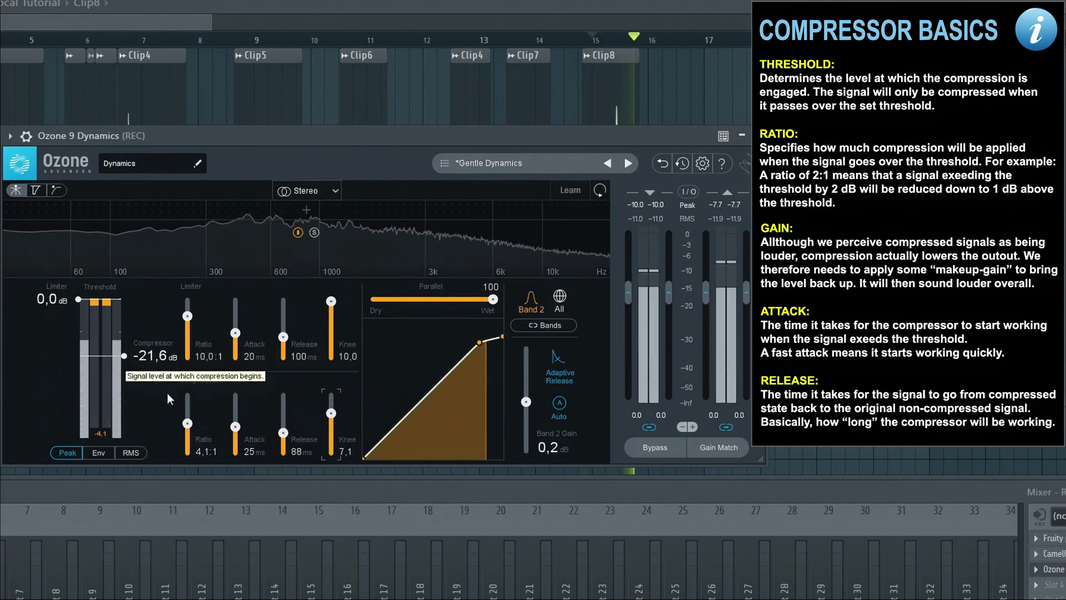
pyautogui.press('space')
pyautogui.press('space')
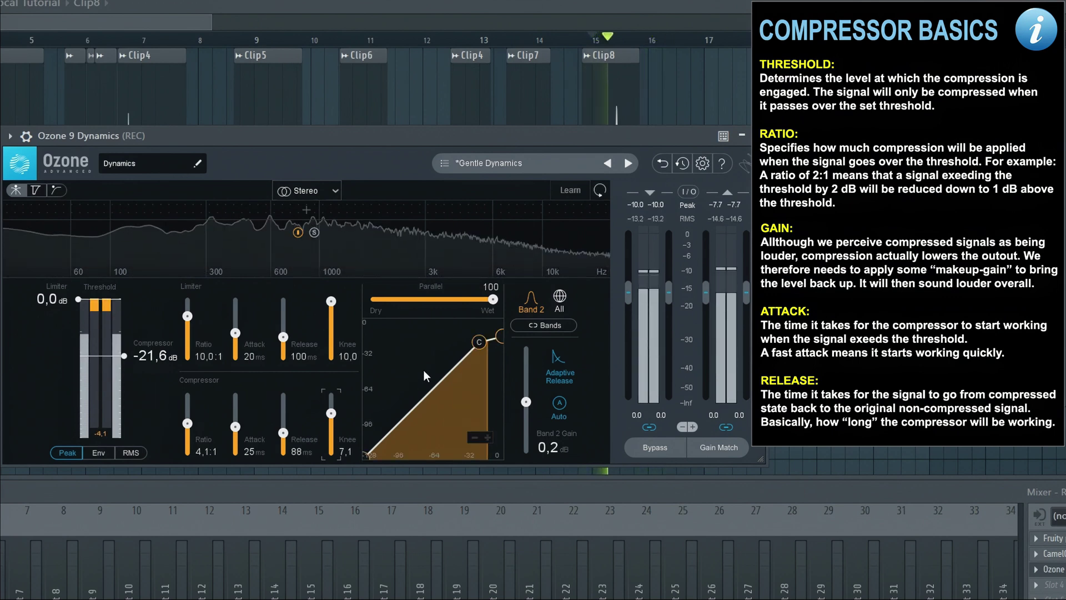
pyautogui.moveTo(476, 342); pyautogui.dragTo(470, 339)
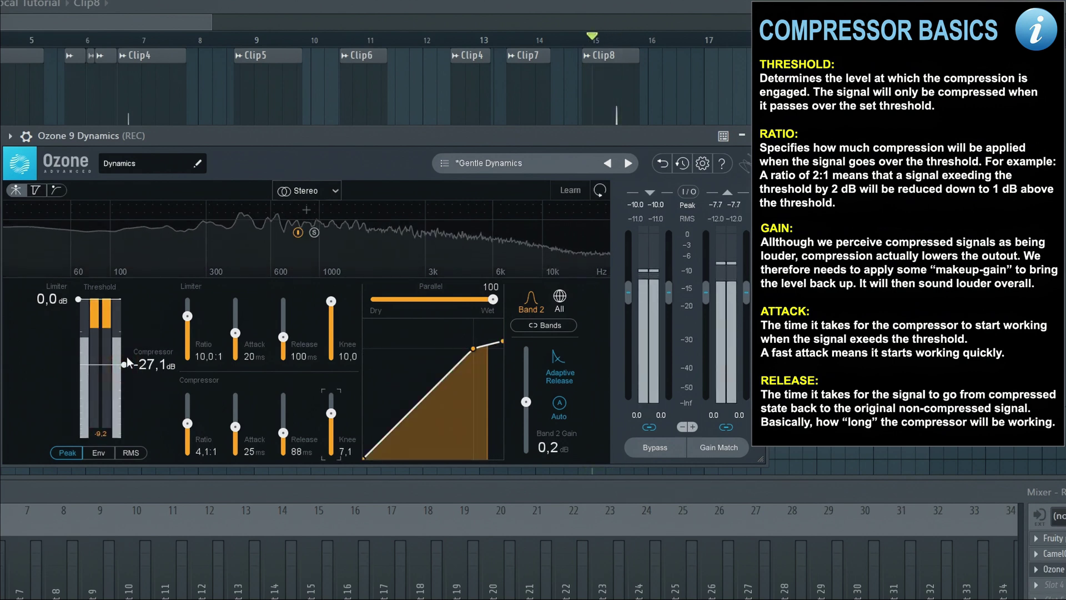
pyautogui.moveTo(126, 364); pyautogui.dragTo(124, 355)
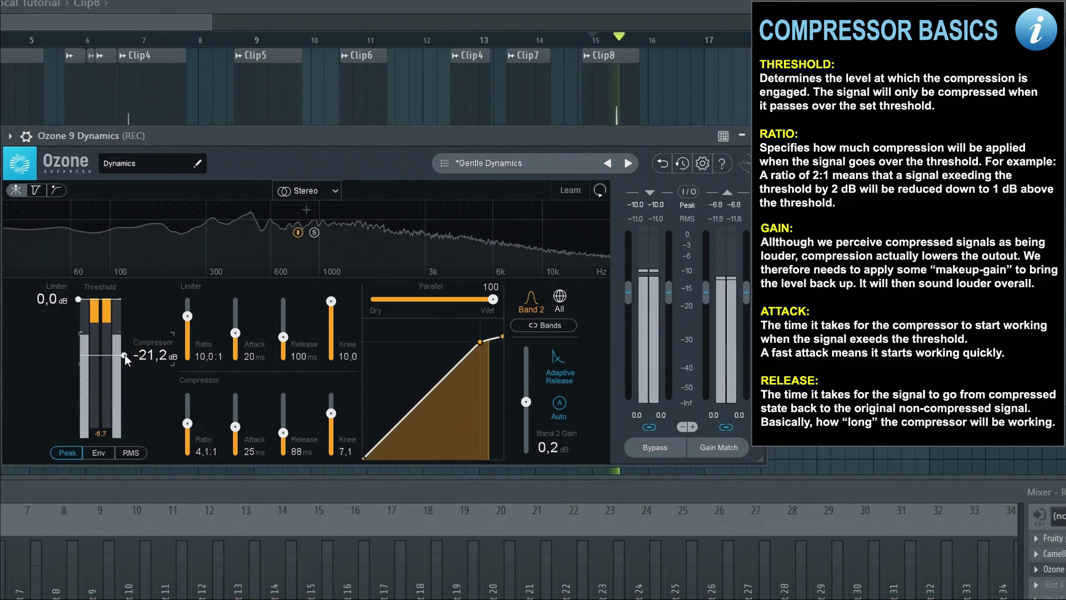
pyautogui.moveTo(124, 355); pyautogui.dragTo(125, 361)
pyautogui.press('space')
pyautogui.click(126, 354)
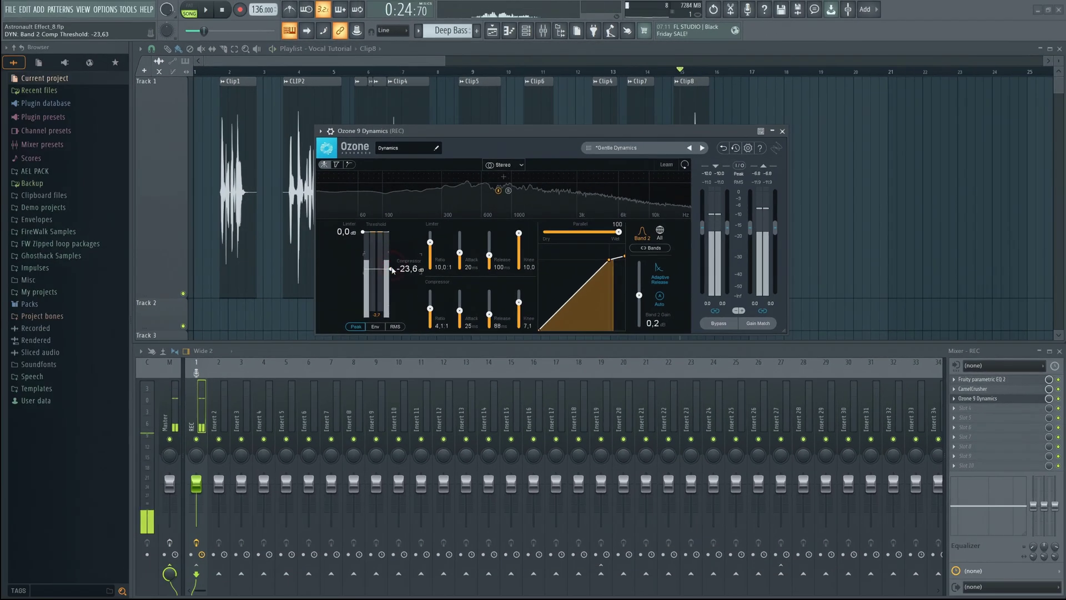
pyautogui.moveTo(392, 270); pyautogui.dragTo(393, 269)
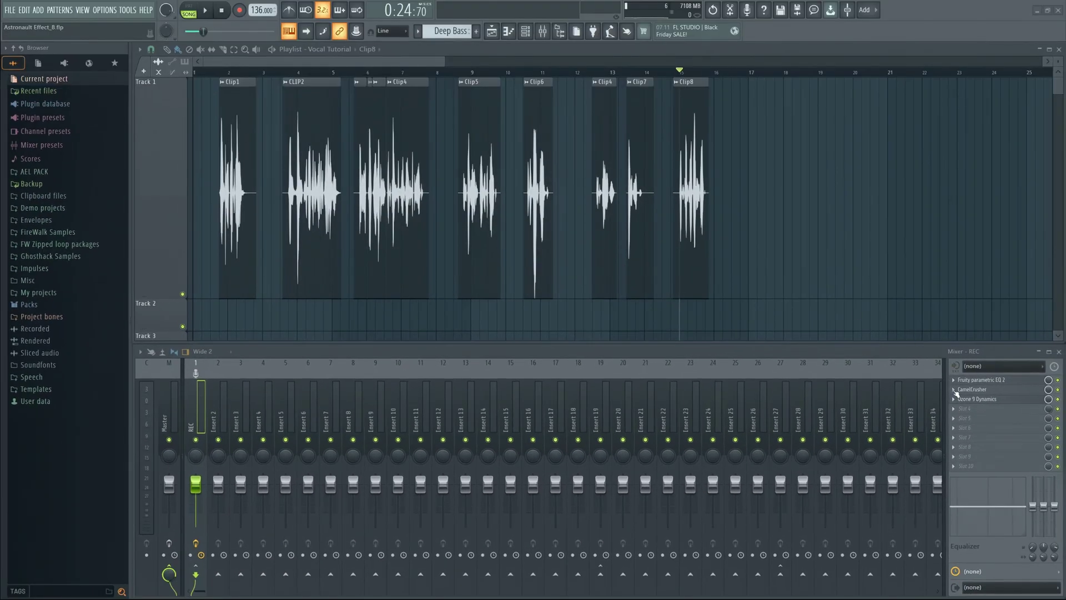
# - Add Fruity Delay 2 to the REC track's fourth slot, pan its input right, use ping-pong feedback and audition it
pyautogui.click(953, 410)
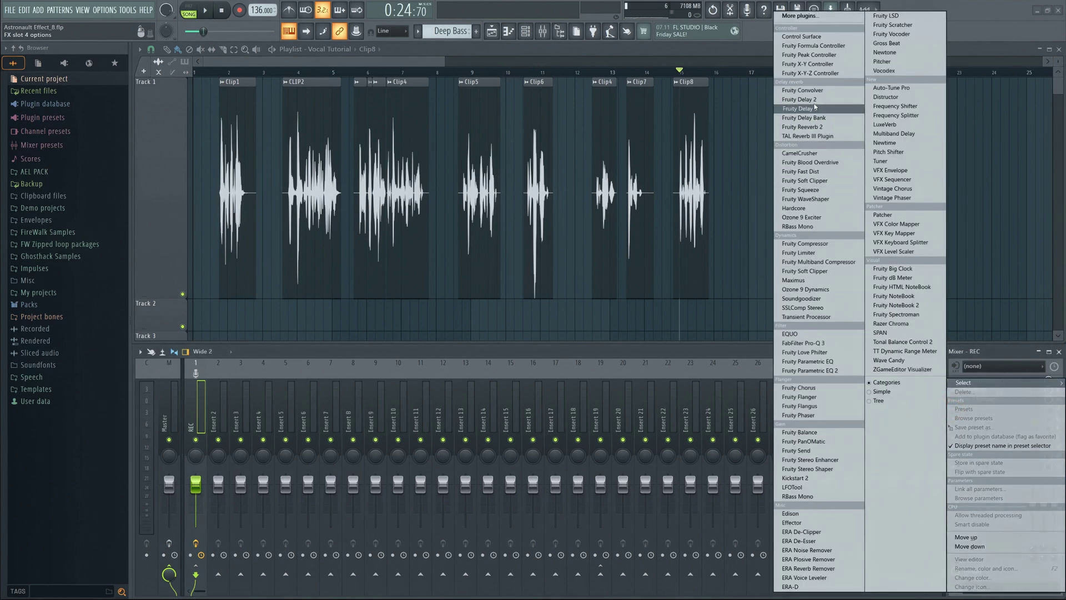
pyautogui.click(800, 100)
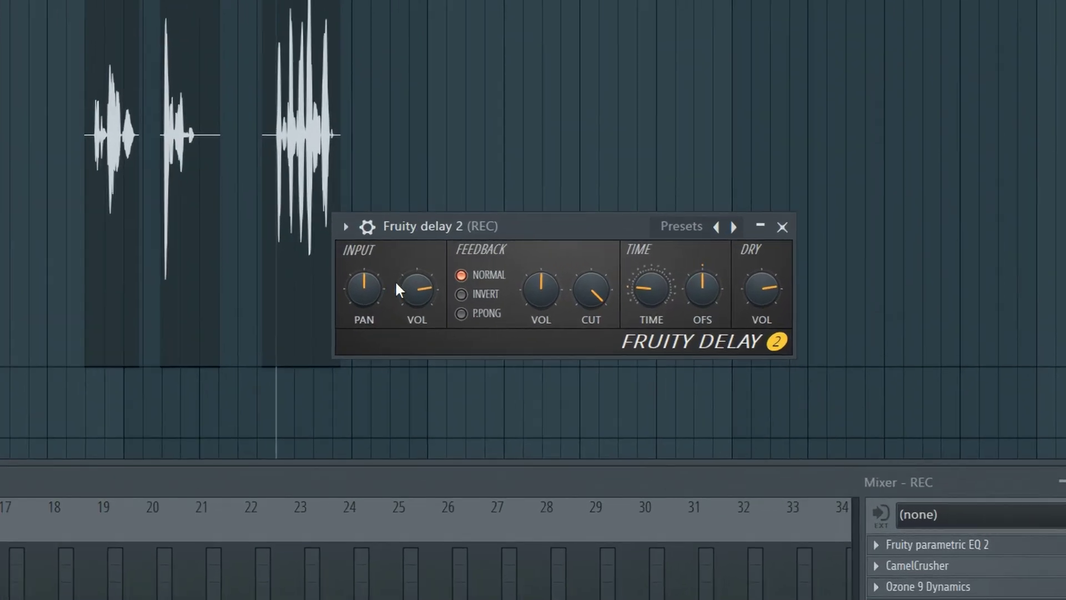
pyautogui.moveTo(364, 291); pyautogui.dragTo(364, 272)
pyautogui.press('space')
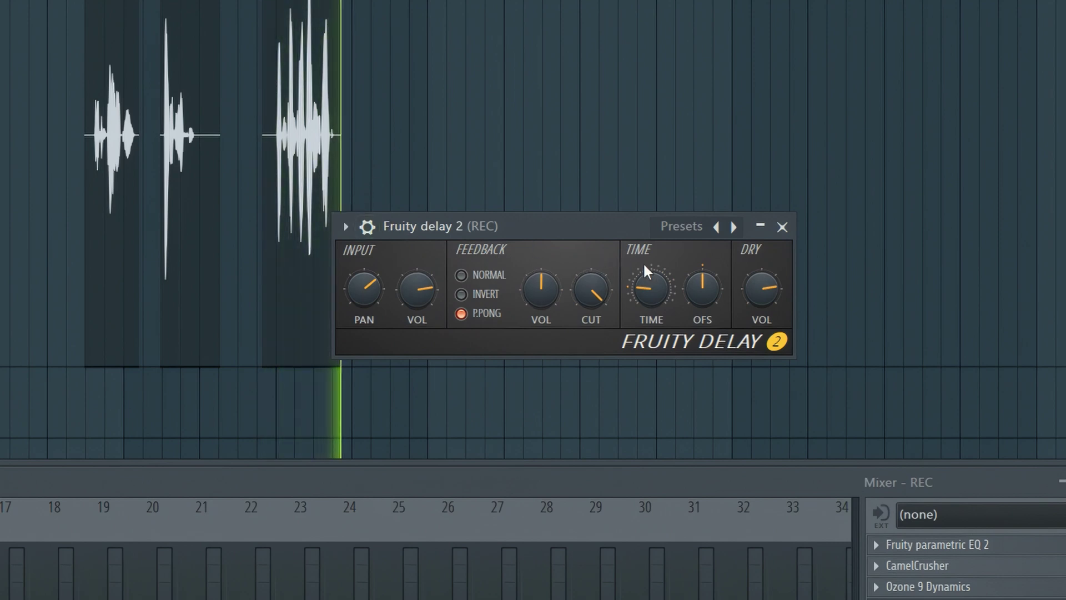
pyautogui.press('space')
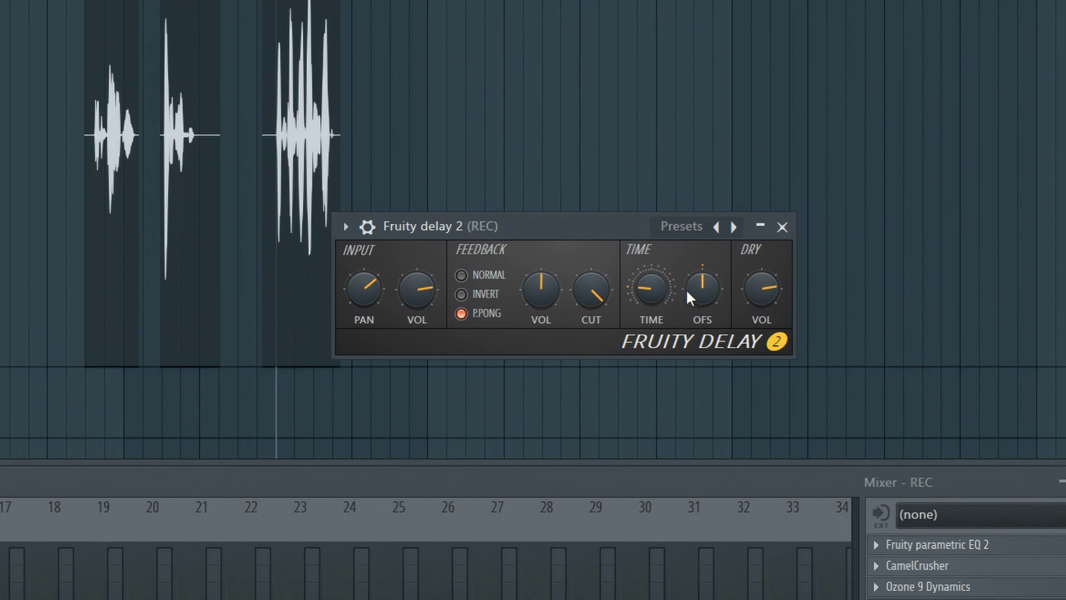
# - Nudge the delay's time offset up, lower its feedback volume, set the feedback cut to its midpoint and raise the dry volume
pyautogui.moveTo(702, 289); pyautogui.dragTo(702, 285)
pyautogui.moveTo(599, 283); pyautogui.dragTo(599, 286)
pyautogui.press('space')
pyautogui.moveTo(592, 283); pyautogui.dragTo(592, 277)
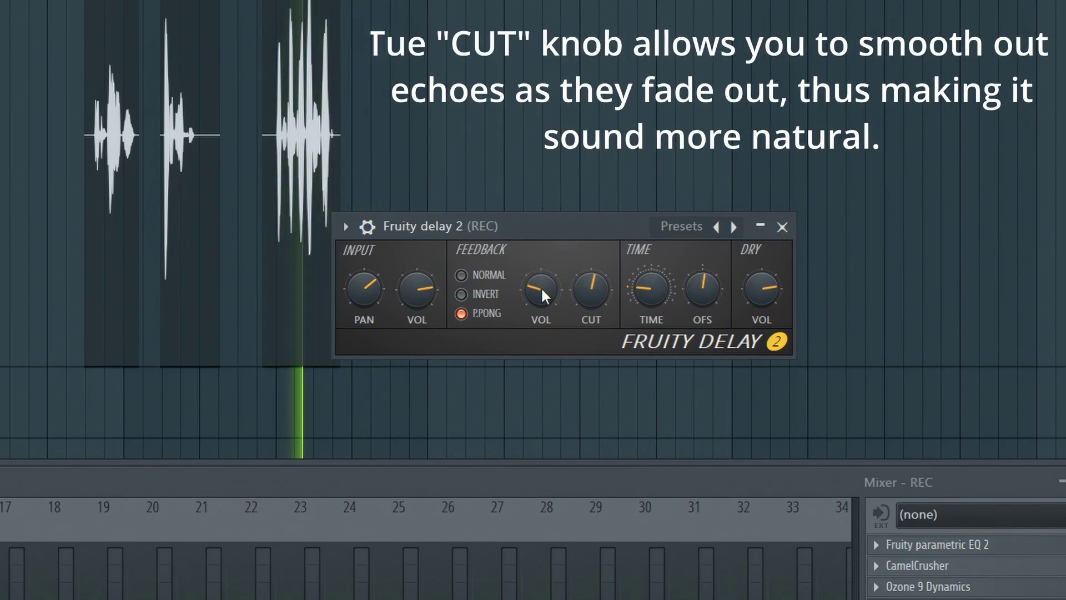
pyautogui.scroll(-2, 542, 287)
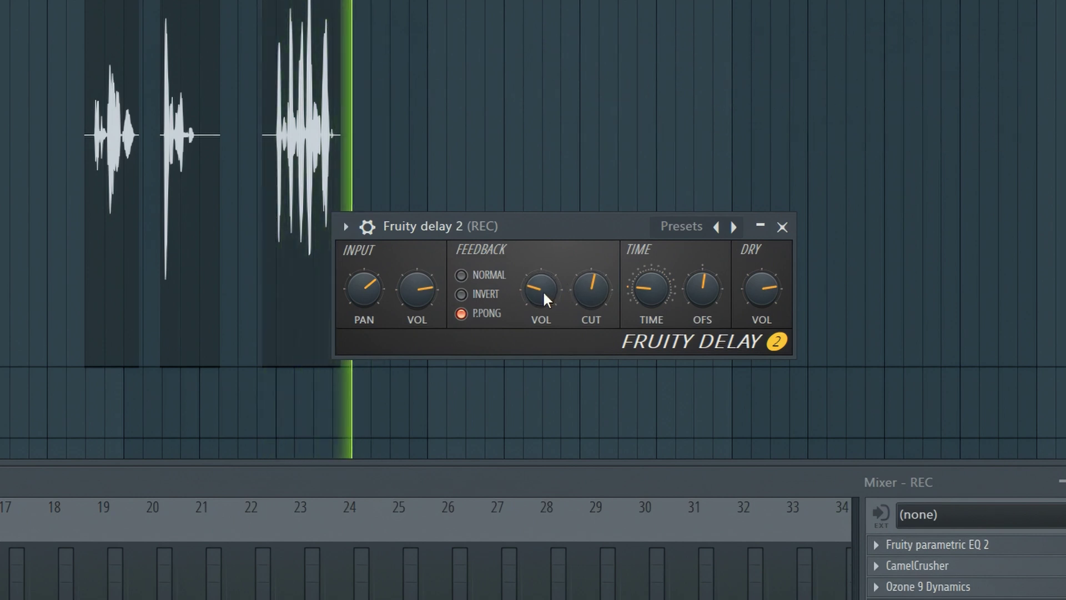
pyautogui.scroll(-1, 592, 293)
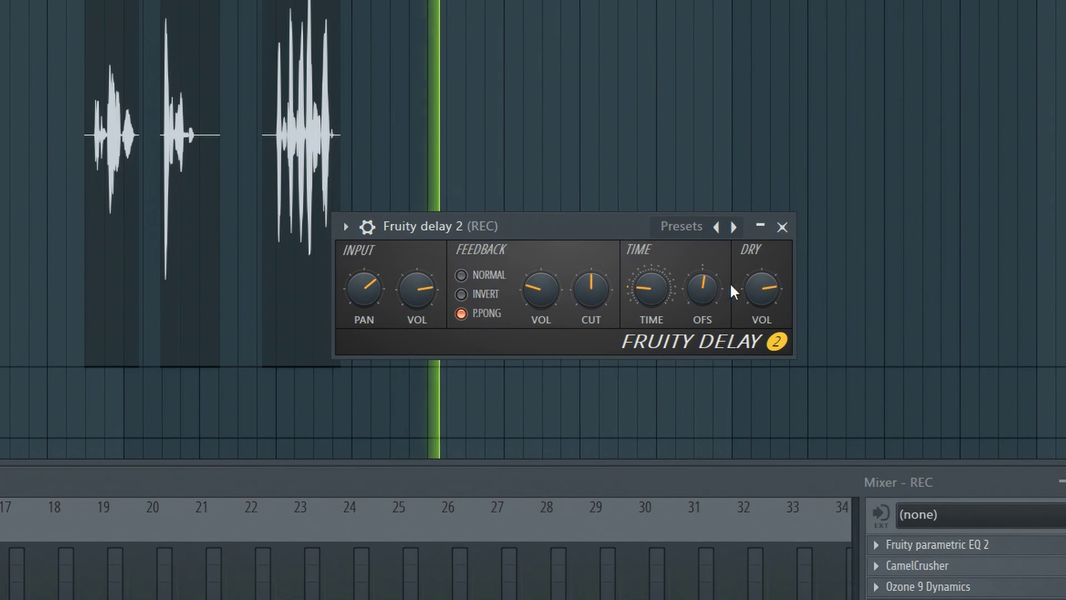
pyautogui.scroll(-2, 764, 291)
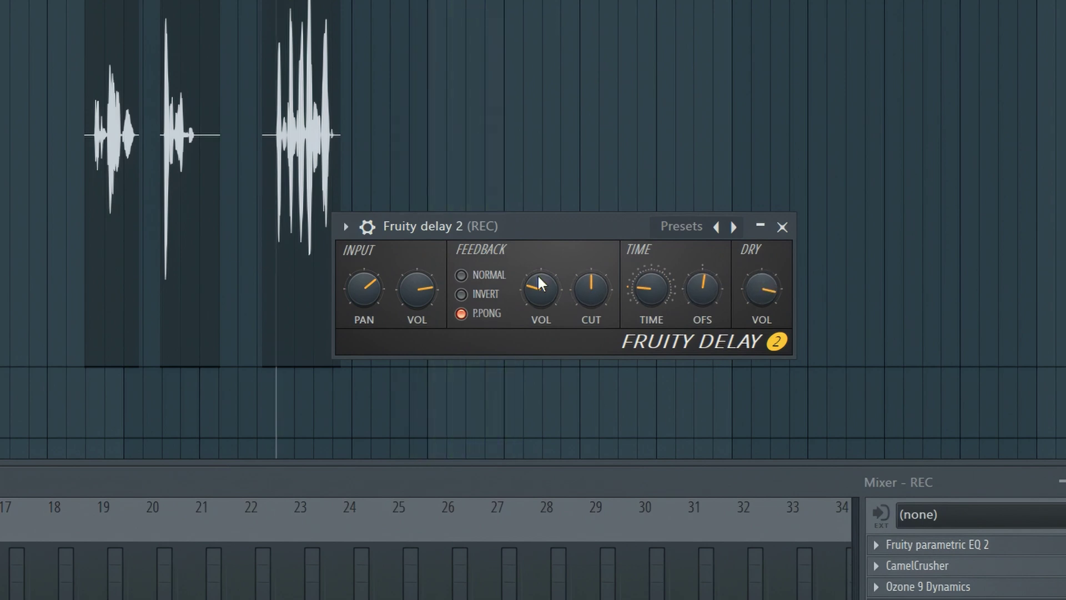
# - Reset the delay's time offset to its centre position, audition the vocal and close Fruity Delay 2
pyautogui.rightClick(714, 290)
pyautogui.click(733, 298)
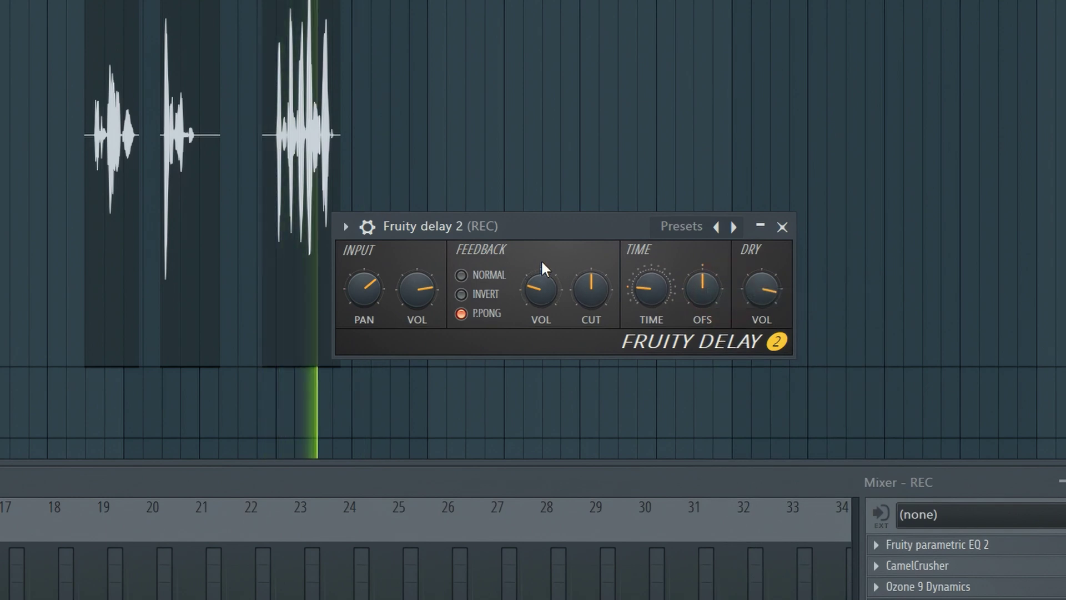
pyautogui.press('space')
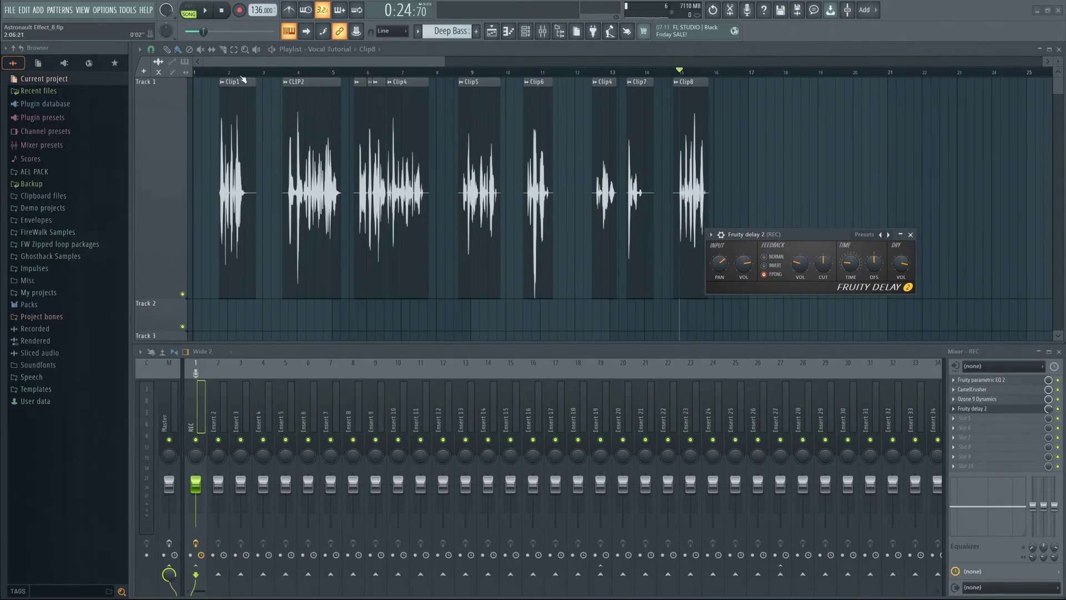
pyautogui.press('Escape')
# - Return the playback position to the start of the song and add LuxeVerb to the REC track's fifth effect slot
pyautogui.click(202, 74)
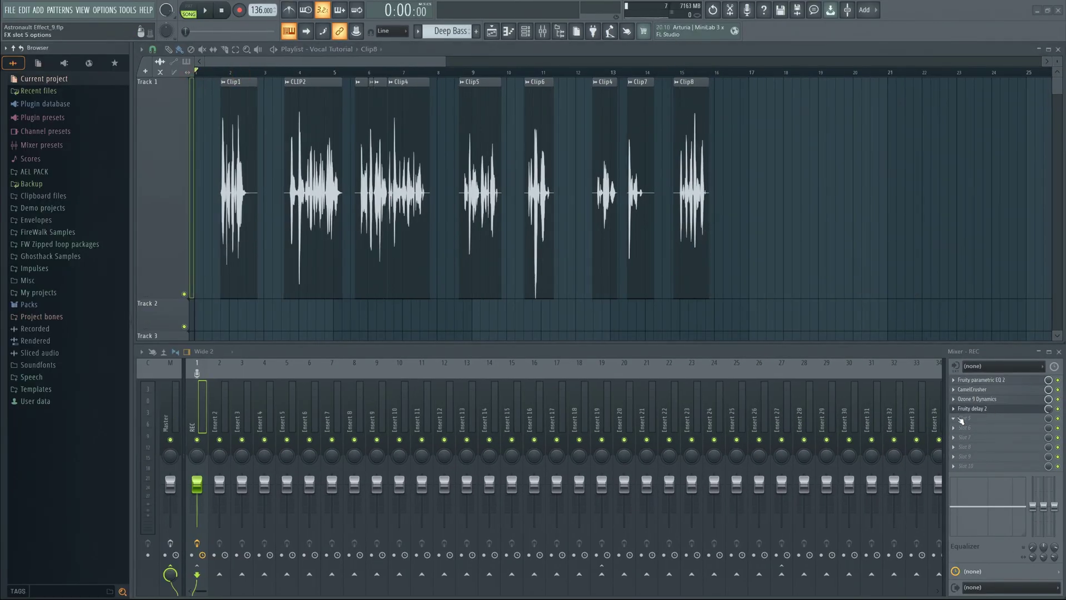
pyautogui.click(961, 421)
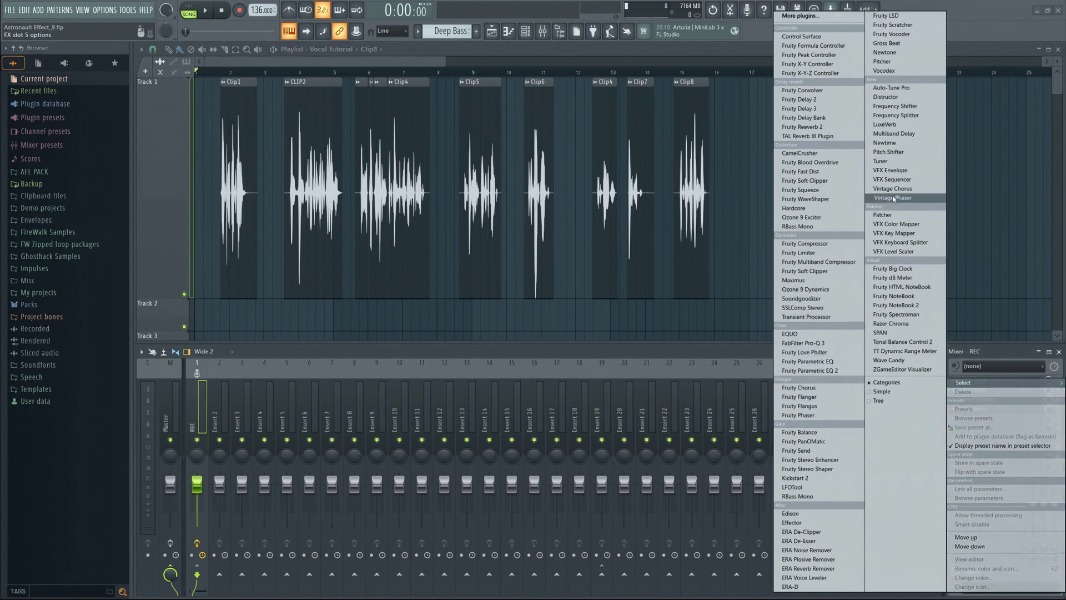
pyautogui.click(905, 125)
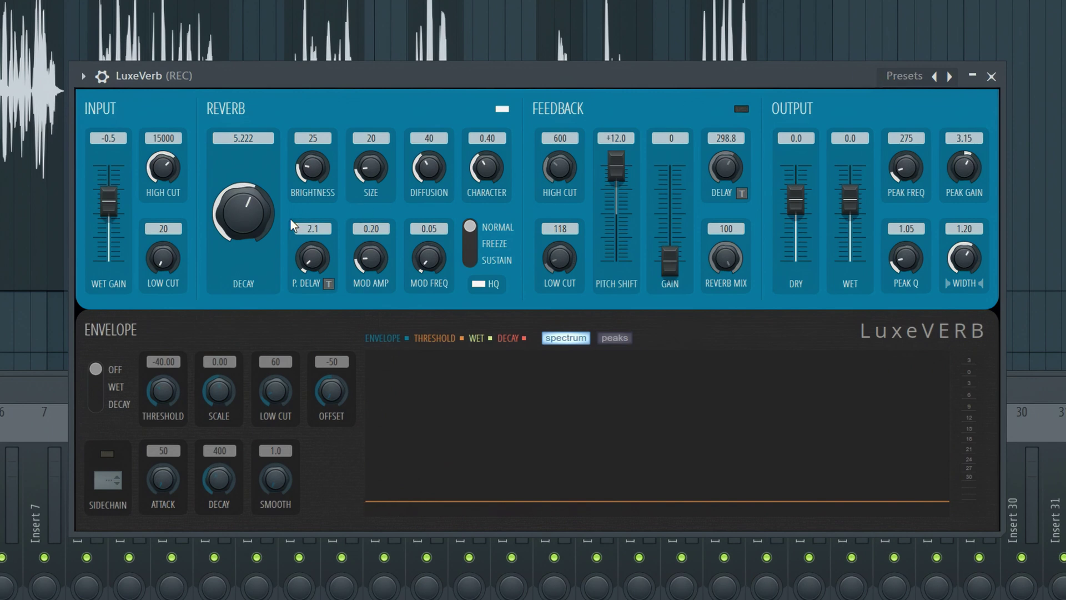
# - Set LuxeVerb's size to 35 and its reverb decay to about 5.18 while auditioning the vocal
pyautogui.moveTo(245, 207); pyautogui.dragTo(246, 194)
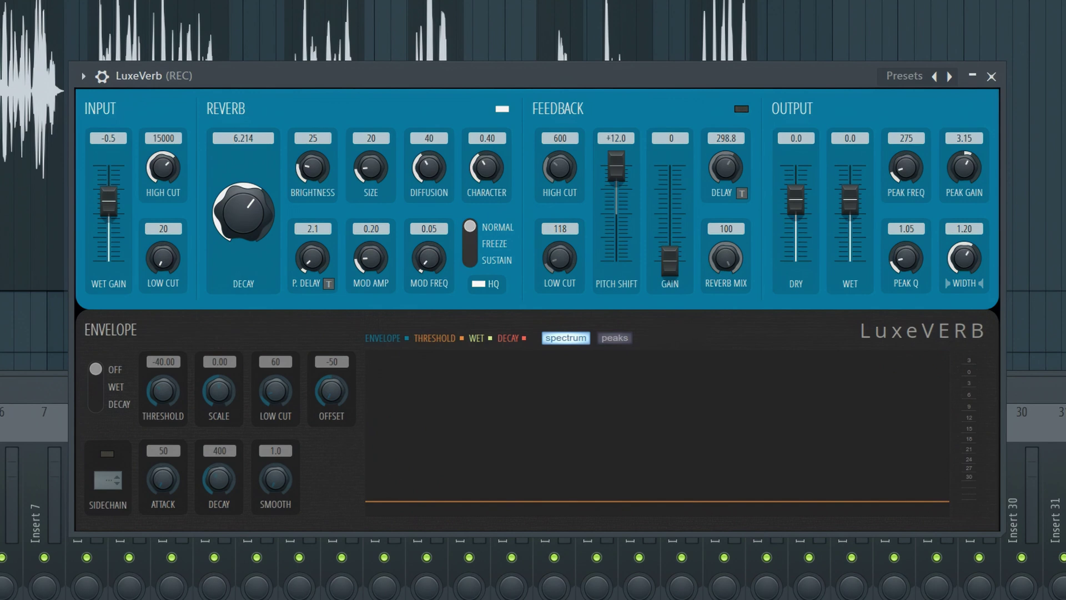
pyautogui.moveTo(364, 172); pyautogui.dragTo(364, 161)
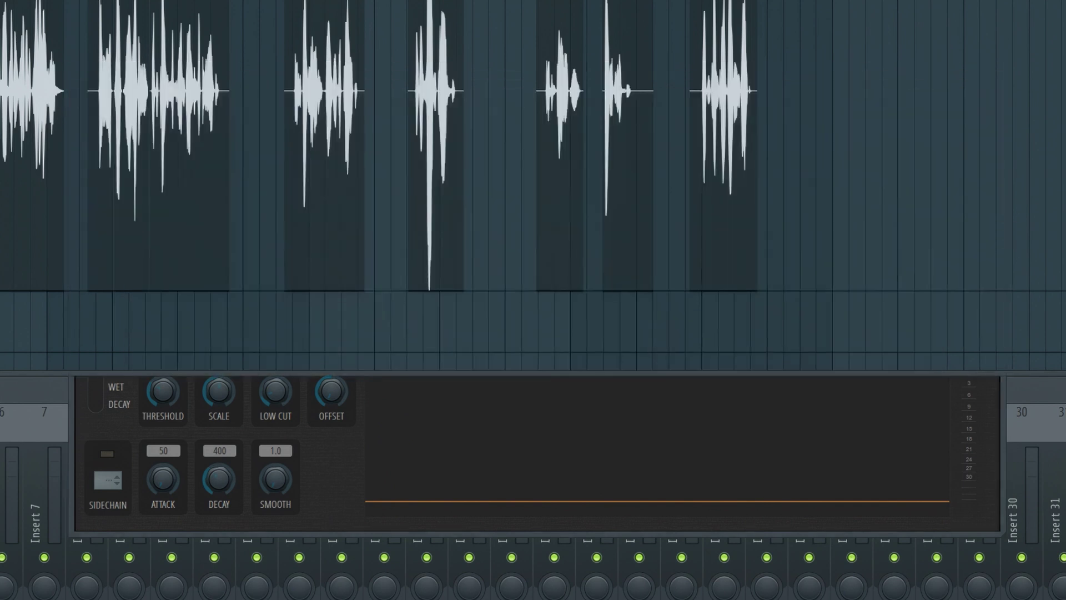
pyautogui.click(719, 438)
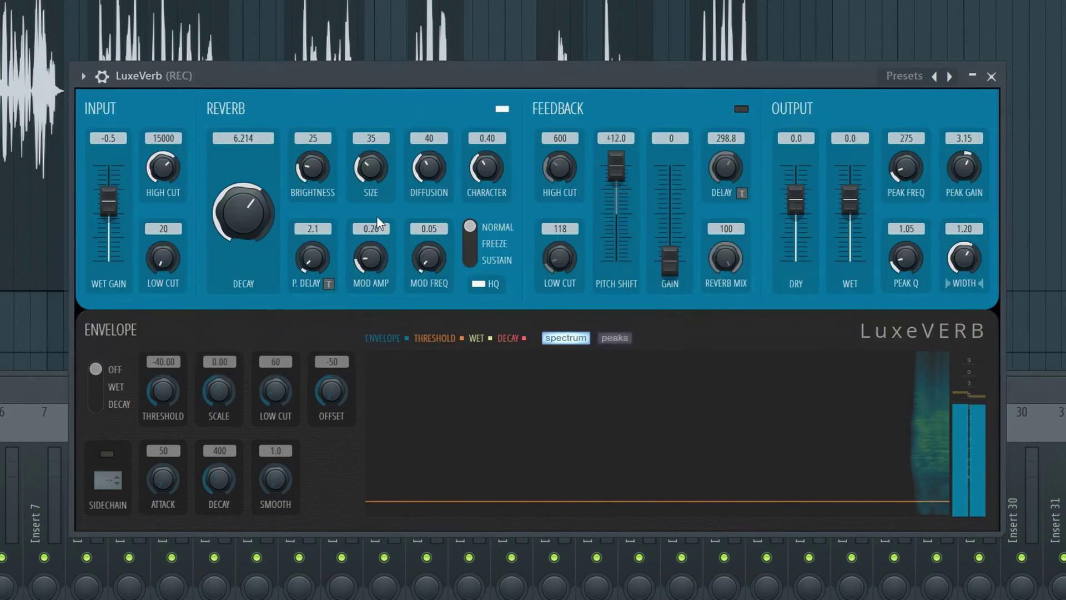
pyautogui.moveTo(247, 204); pyautogui.dragTo(248, 218)
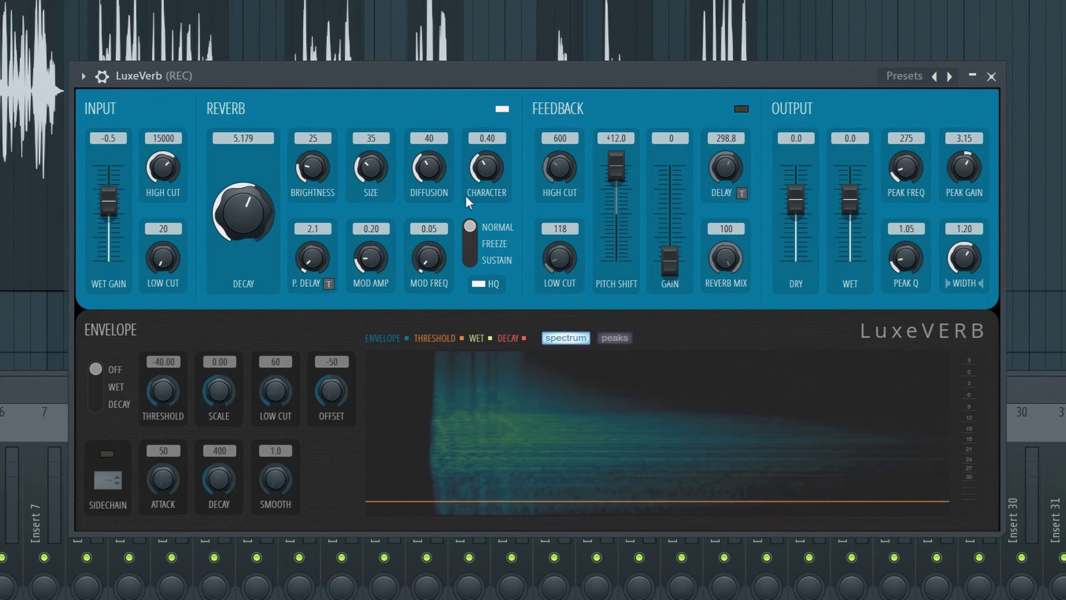
# - Lower LuxeVerb's wet output to -8.7, then set diffusion to 36, character to 0.34 and pre-delay to 21.5
pyautogui.moveTo(850, 199); pyautogui.dragTo(854, 214)
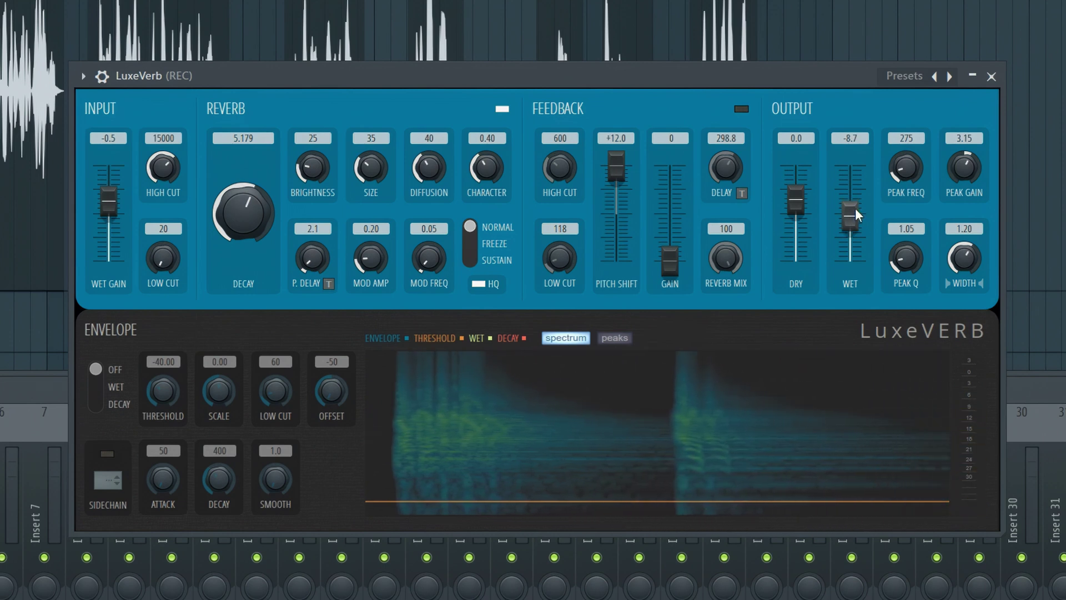
pyautogui.moveTo(422, 182); pyautogui.dragTo(422, 188)
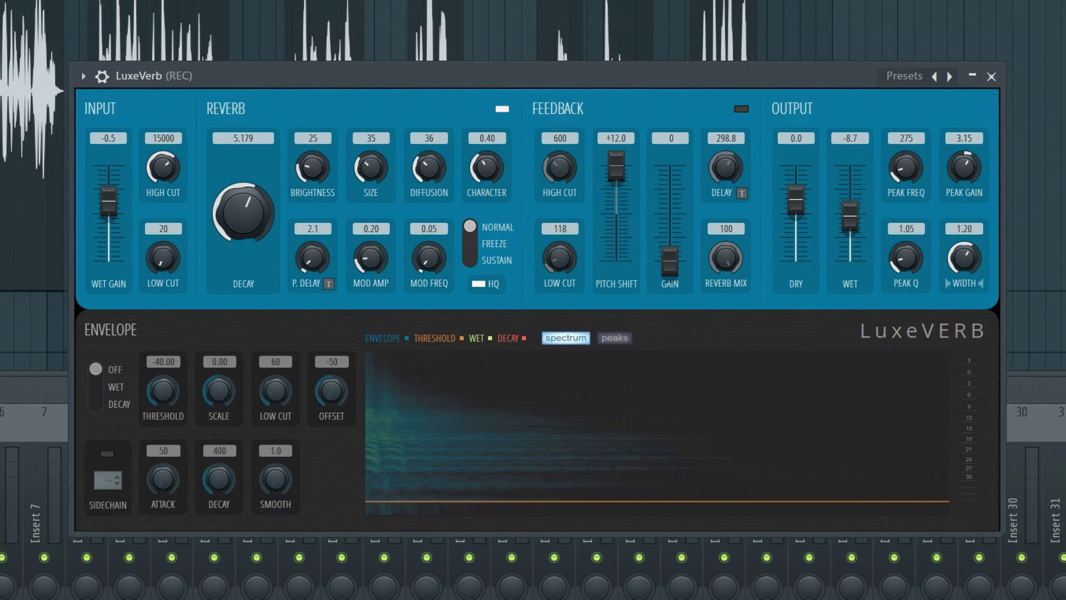
pyautogui.moveTo(486, 166); pyautogui.dragTo(486, 168)
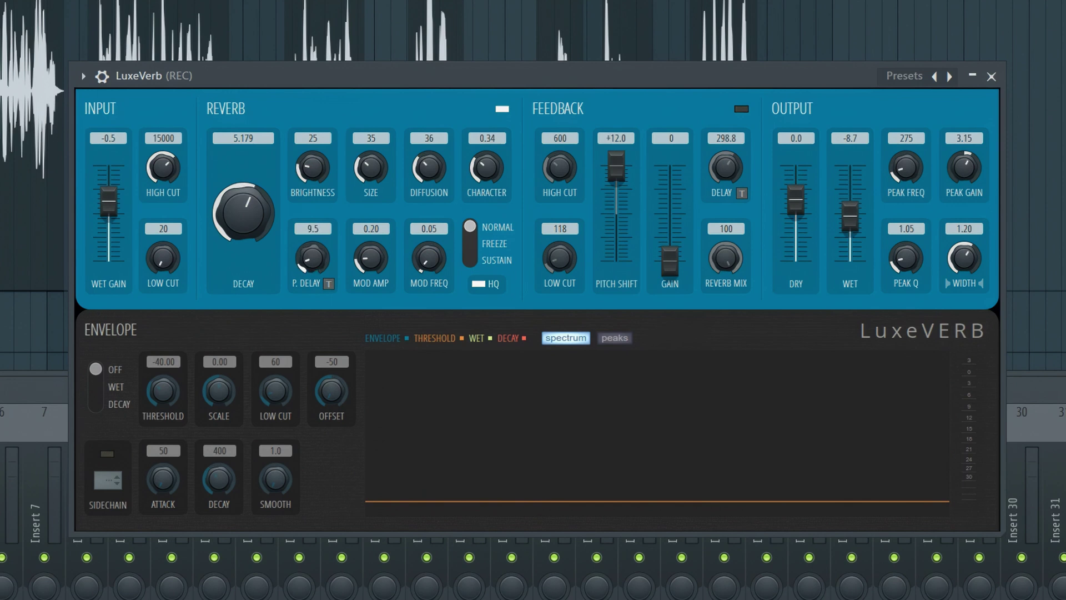
pyautogui.moveTo(314, 265)
pyautogui.mouseDown()
pyautogui.moveTo(314, 245)
pyautogui.moveTo(316, 267)
pyautogui.mouseUp()
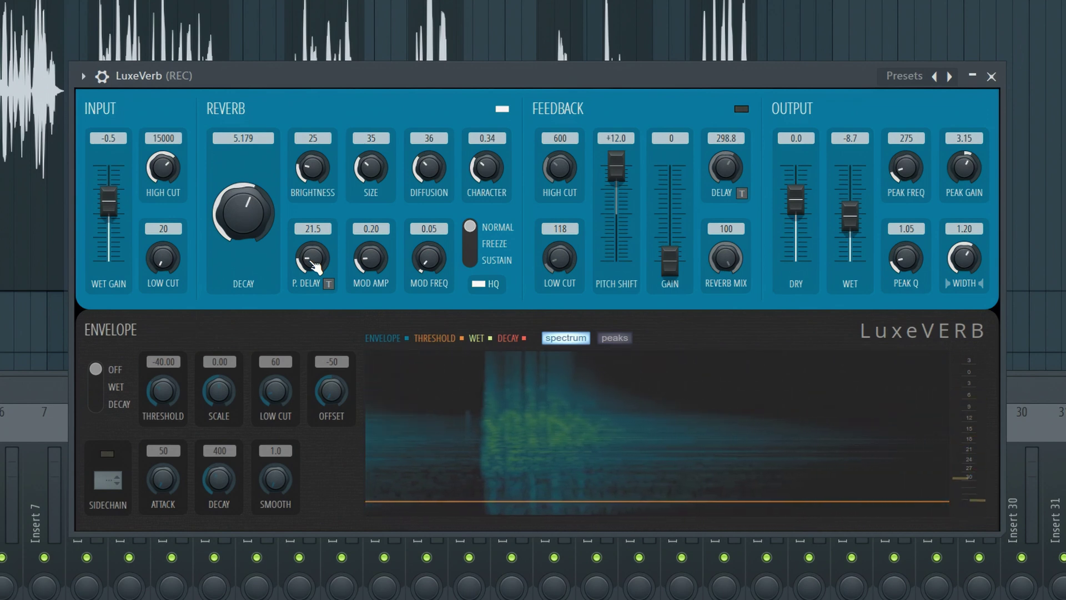
# - Set LuxeVerb's input low cut to 209 and input high cut to 2678, and raise the reverb size to 39
pyautogui.moveTo(162, 257); pyautogui.dragTo(162, 240)
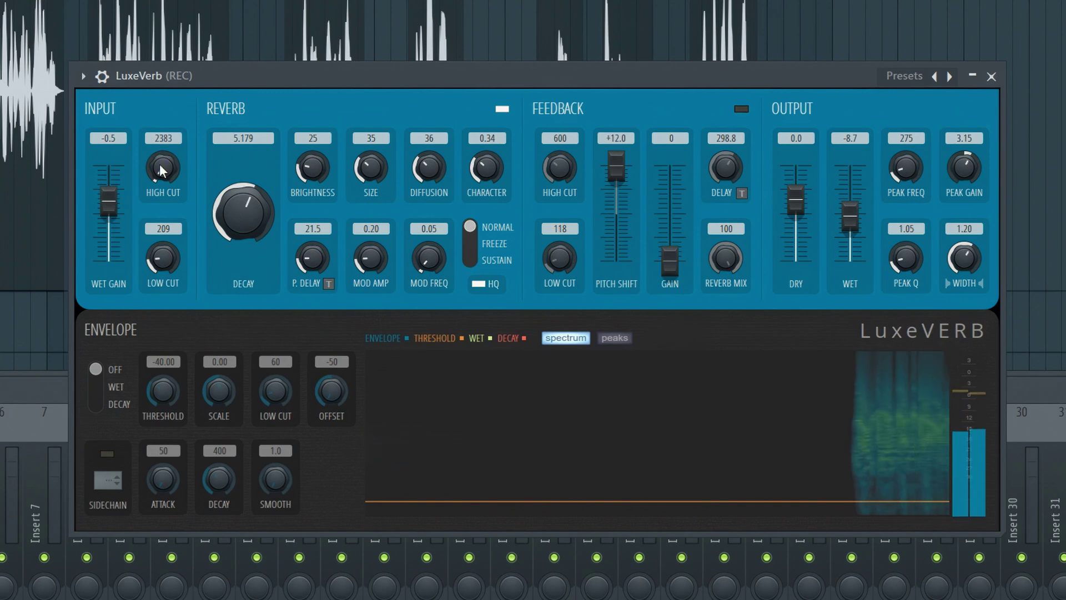
pyautogui.moveTo(160, 167); pyautogui.dragTo(160, 165)
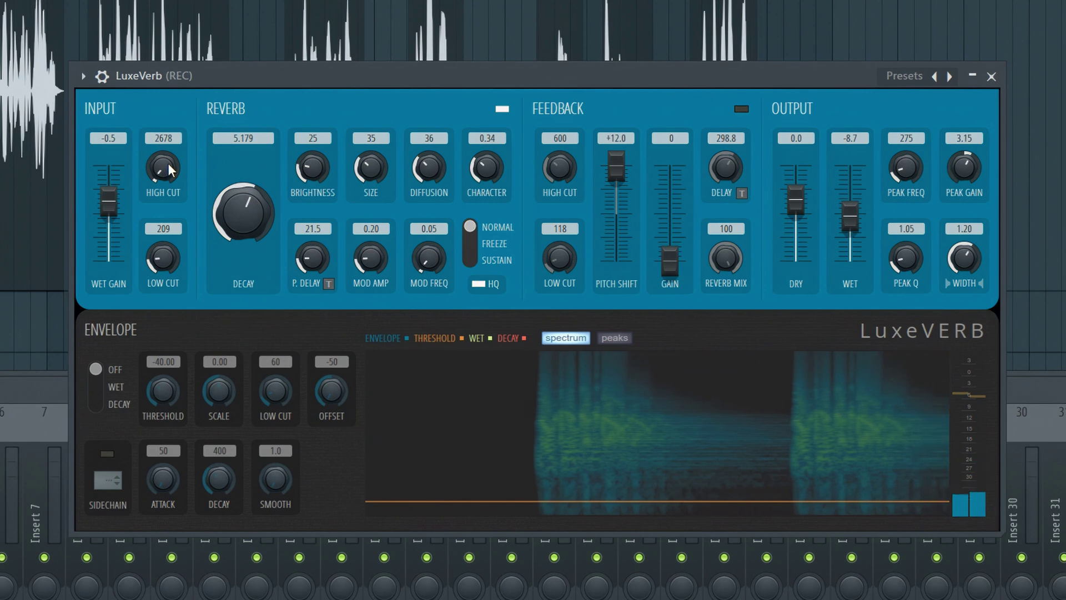
pyautogui.moveTo(850, 222); pyautogui.dragTo(850, 222)
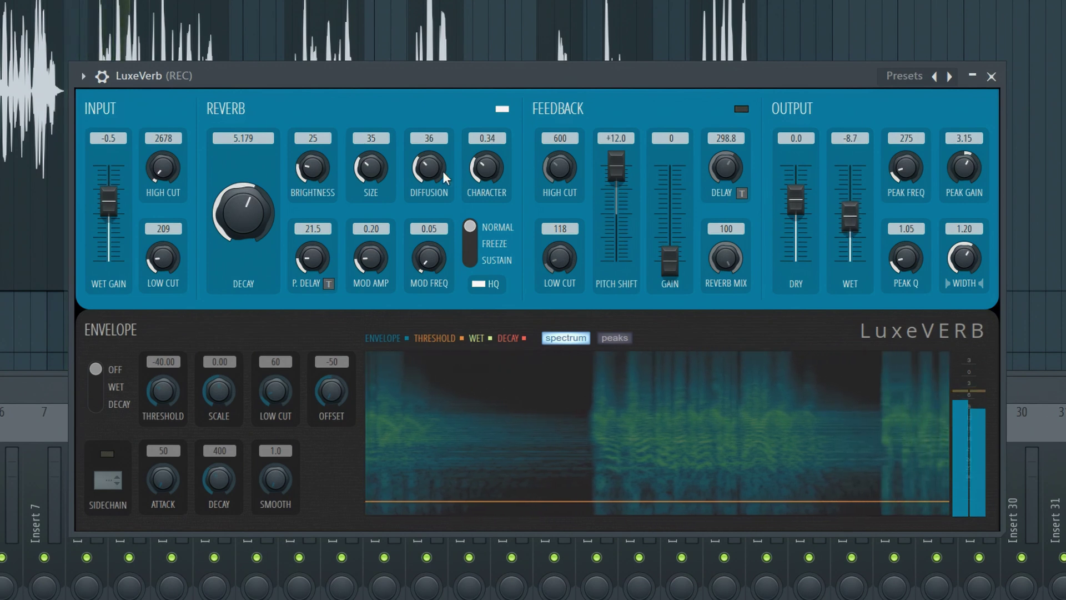
pyautogui.moveTo(372, 171); pyautogui.dragTo(372, 164)
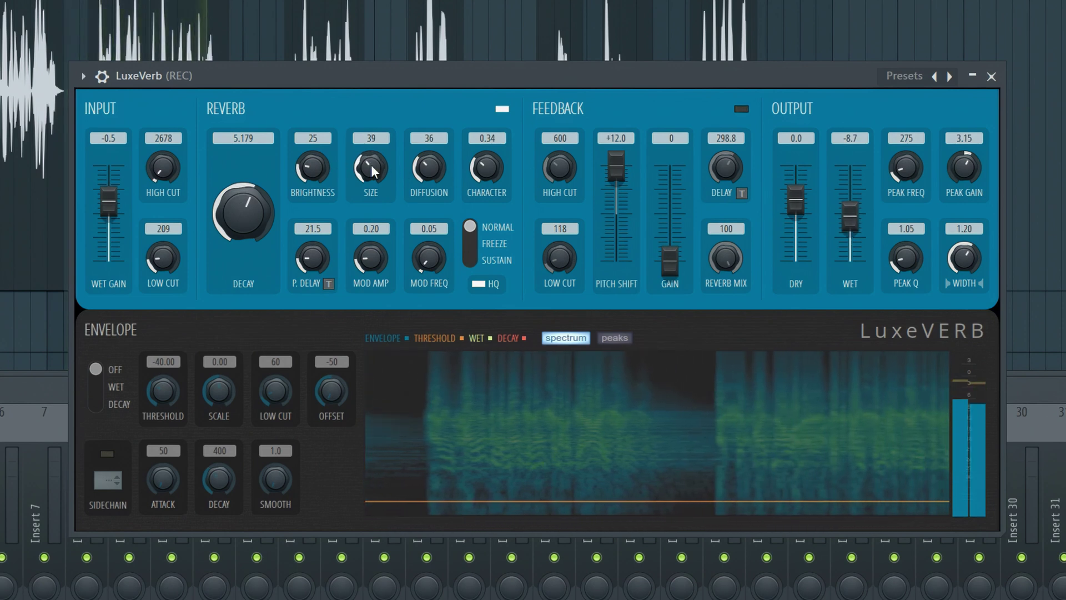
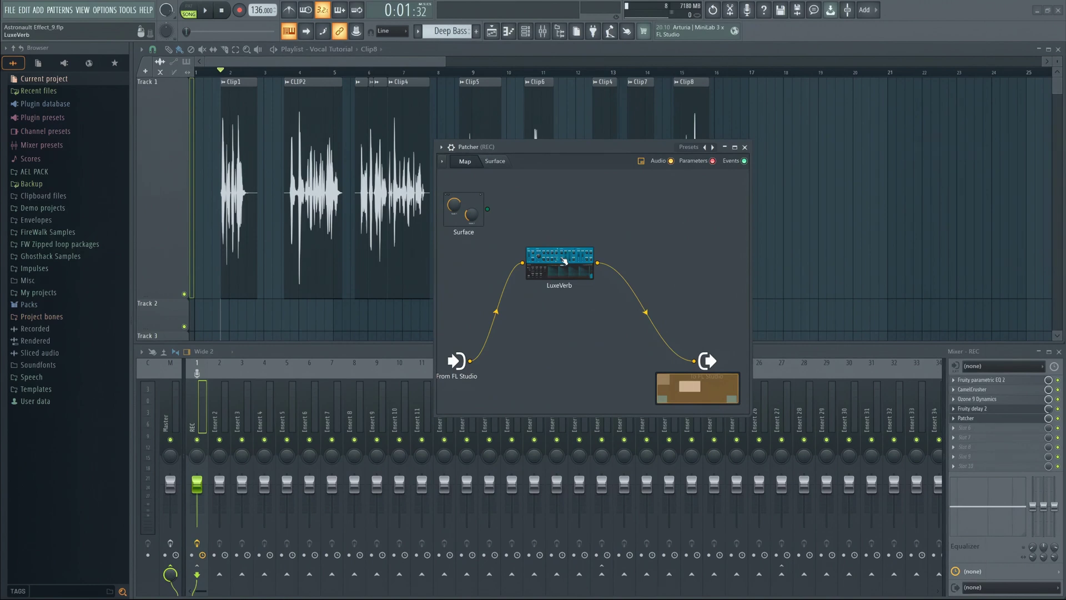
# - Open the LuxeVerb module inside Patcher, audition the vocal through it and close its window
pyautogui.click(564, 261)
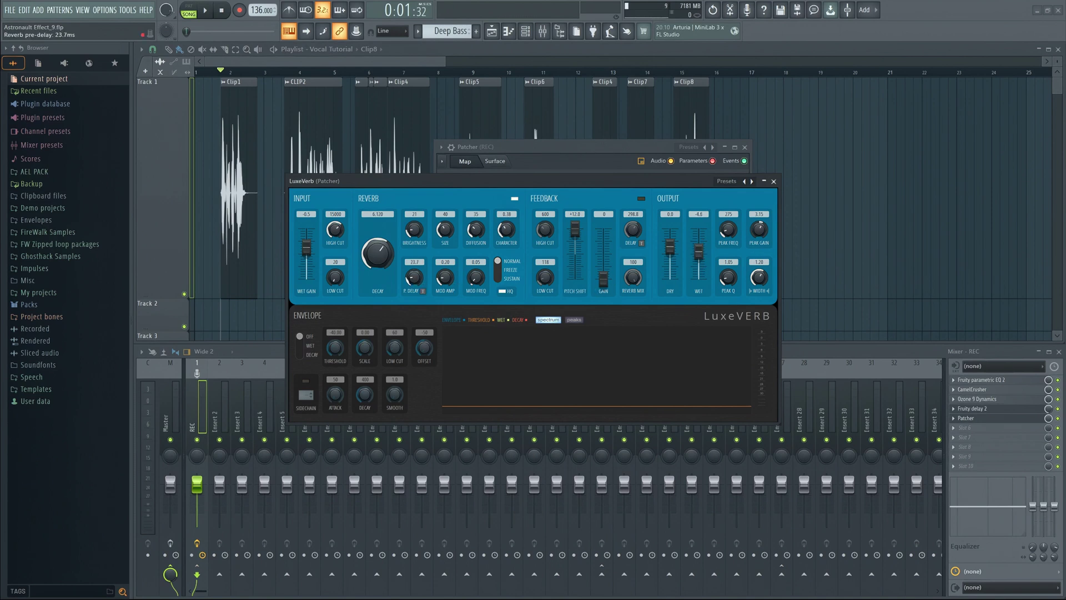
pyautogui.press('space')
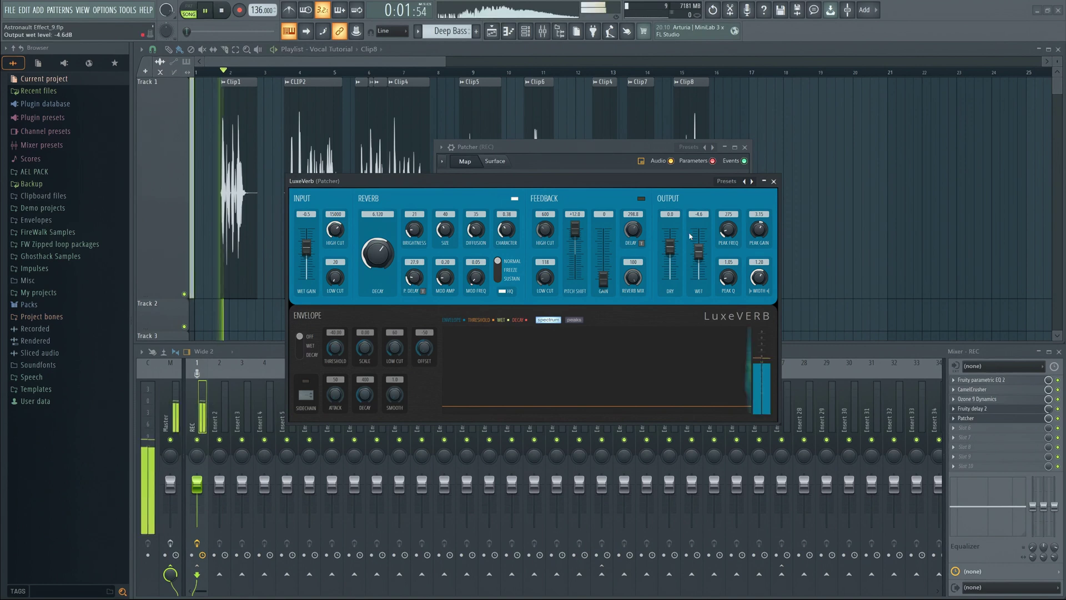
pyautogui.press('space')
pyautogui.click(774, 181)
# - Add Fruity Parametric EQ 2 to the Patcher map after LuxeVerb and connect its output to the FL Studio output
pyautogui.rightClick(643, 240)
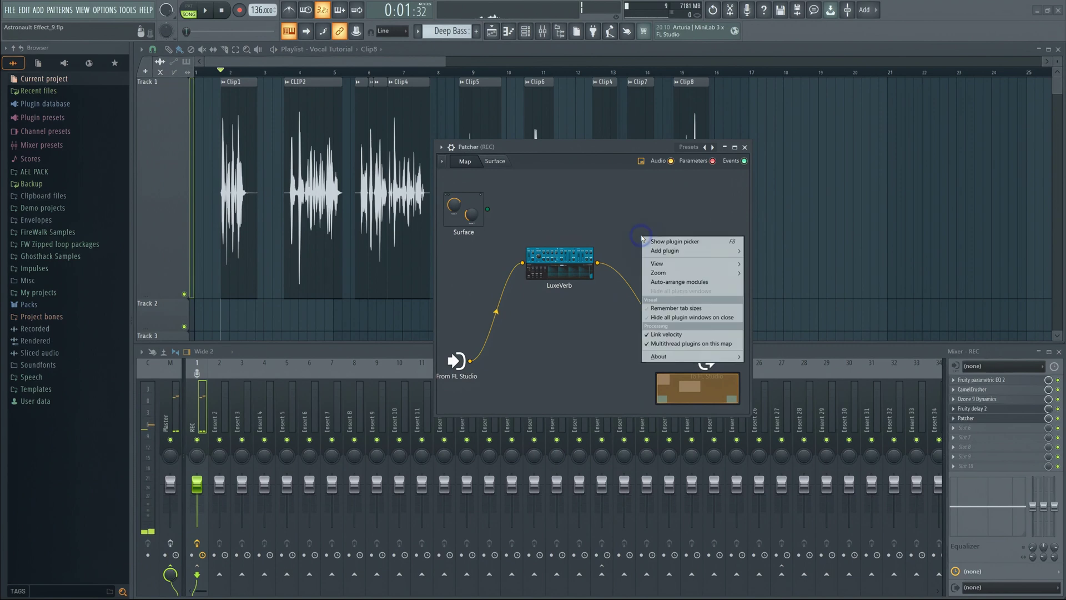
pyautogui.moveTo(669, 252)
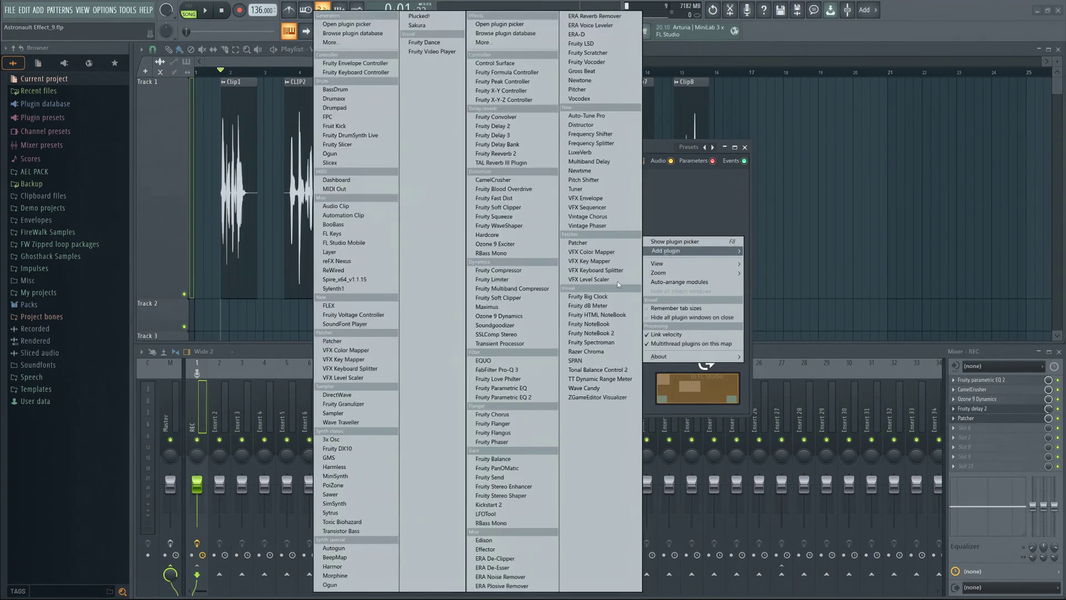
pyautogui.click(531, 398)
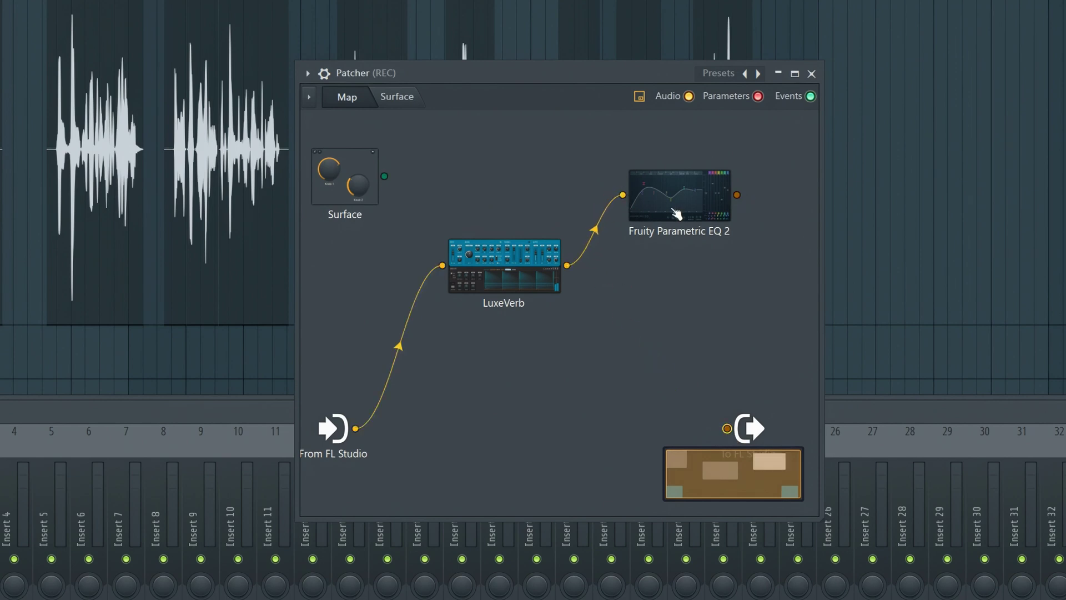
pyautogui.moveTo(737, 195); pyautogui.dragTo(727, 428)
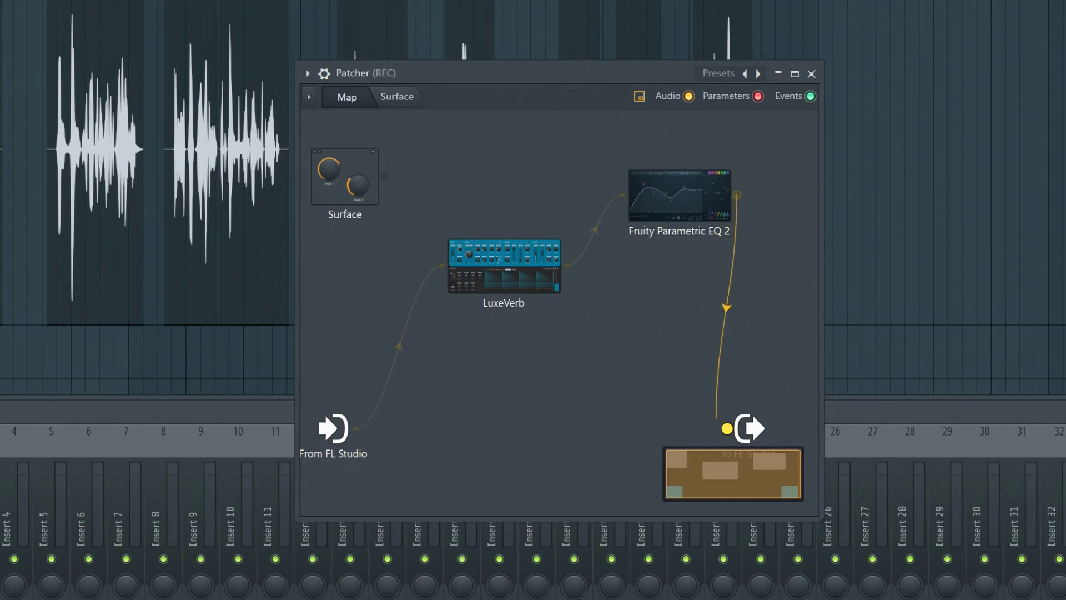
# - Open the reverb's Parametric EQ 2, change band 1 to a high pass and raise its frequency to about 230 Hz
pyautogui.click(683, 217)
pyautogui.rightClick(236, 318)
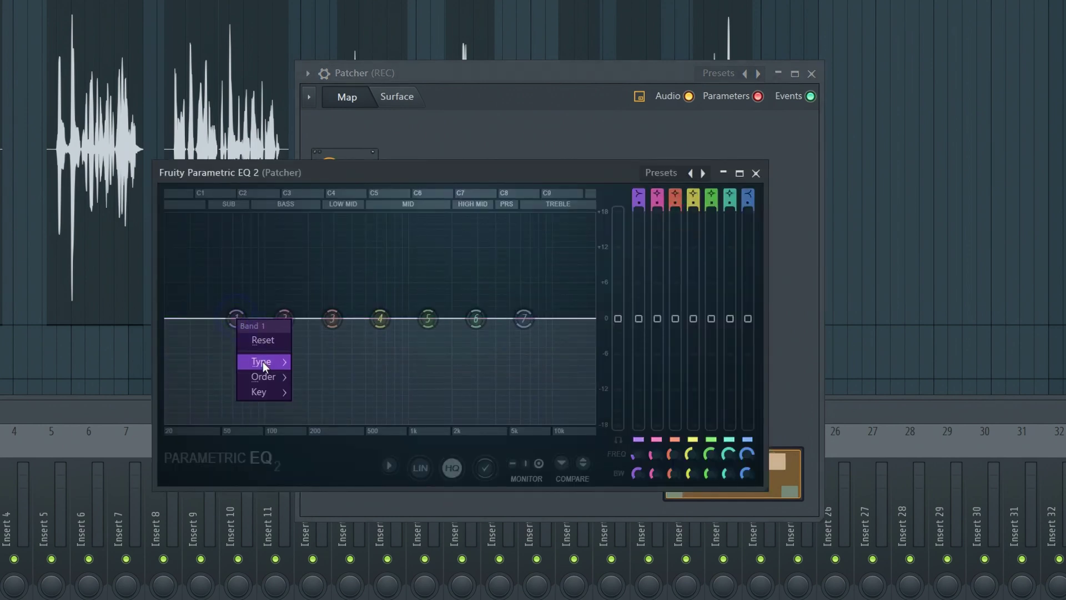
pyautogui.moveTo(262, 362)
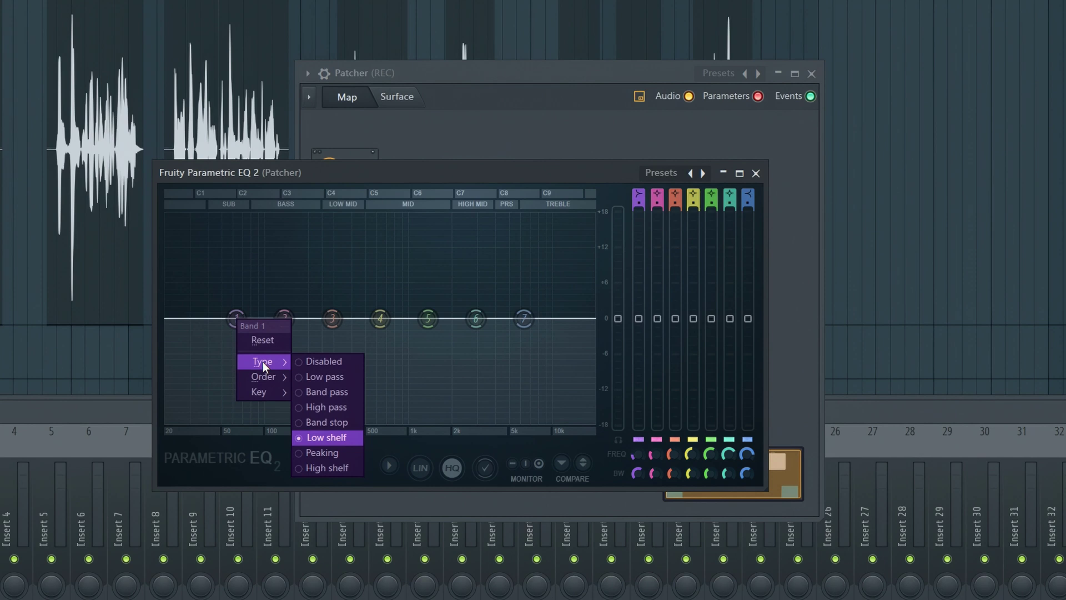
pyautogui.click(328, 407)
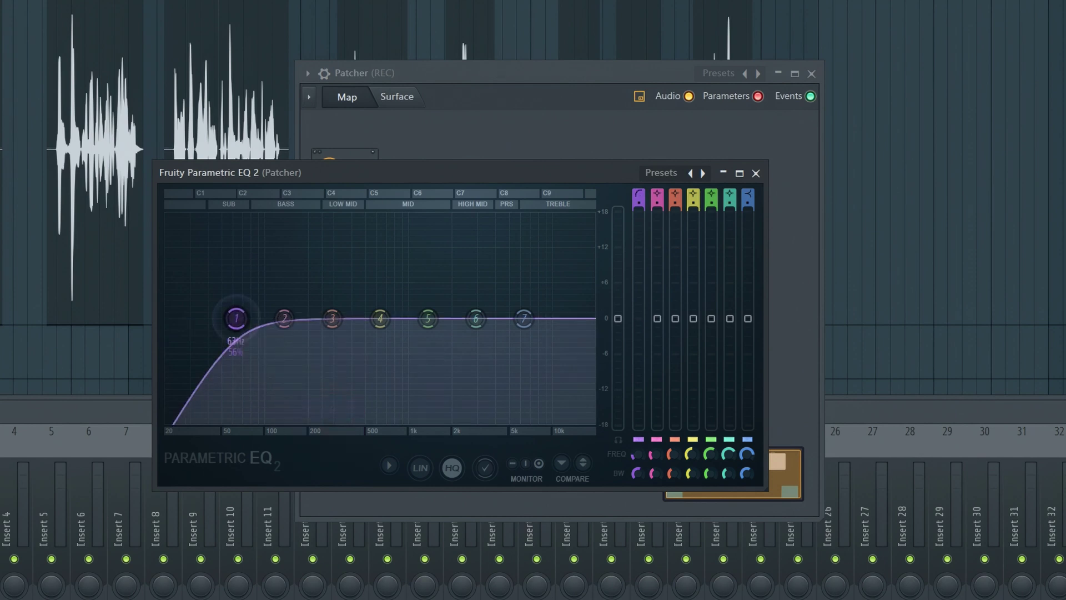
pyautogui.moveTo(238, 320); pyautogui.dragTo(317, 319)
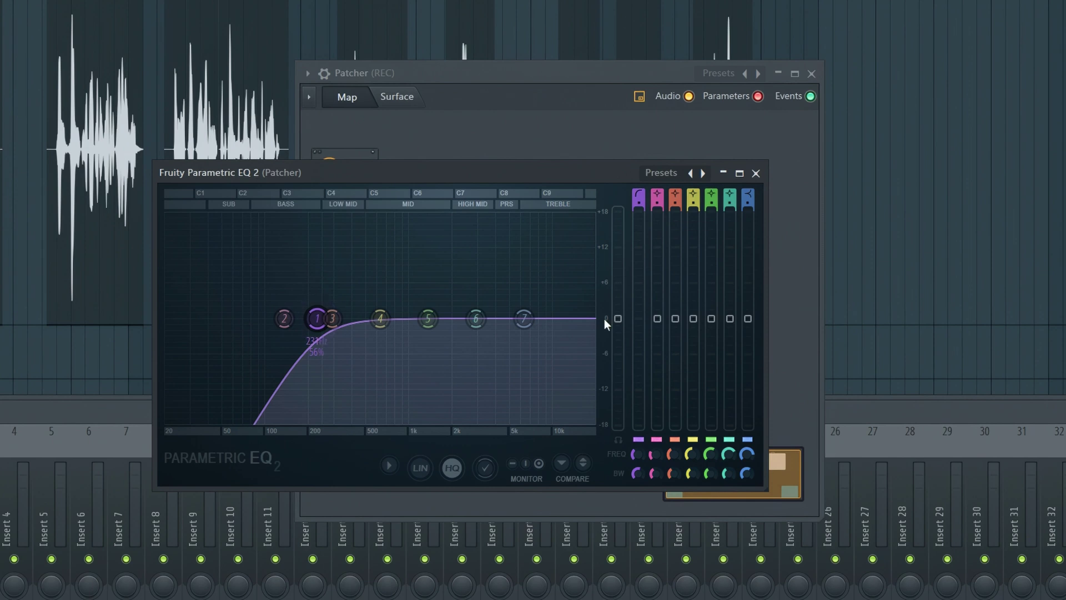
# - Change EQ band 7 to a low pass, lower its frequency to about 2578 Hz and close the EQ
pyautogui.moveTo(524, 319); pyautogui.dragTo(504, 317)
pyautogui.rightClick(503, 317)
pyautogui.moveTo(531, 362)
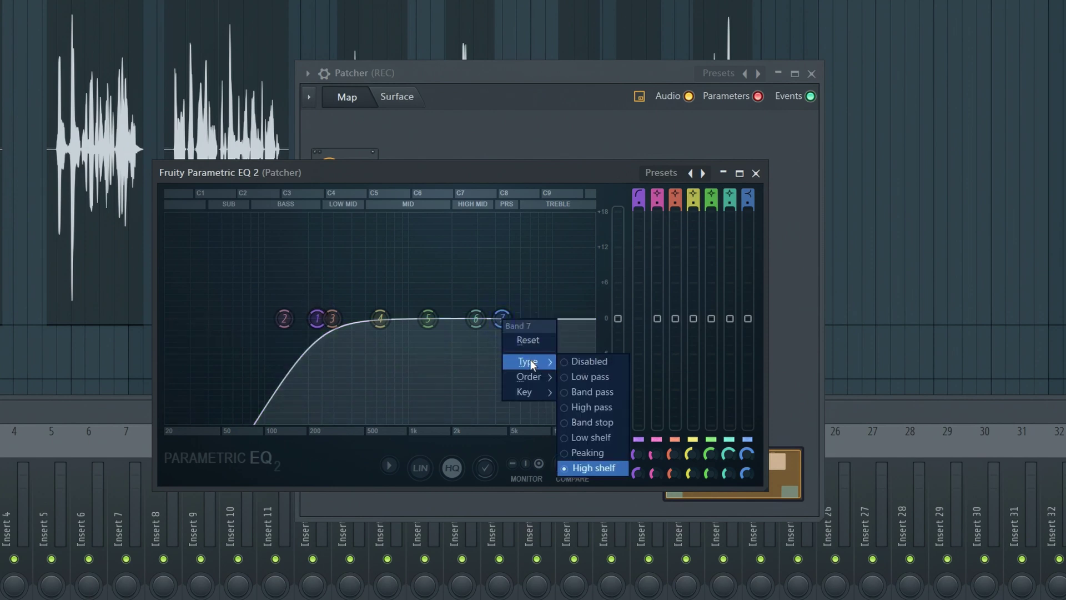
pyautogui.click(589, 376)
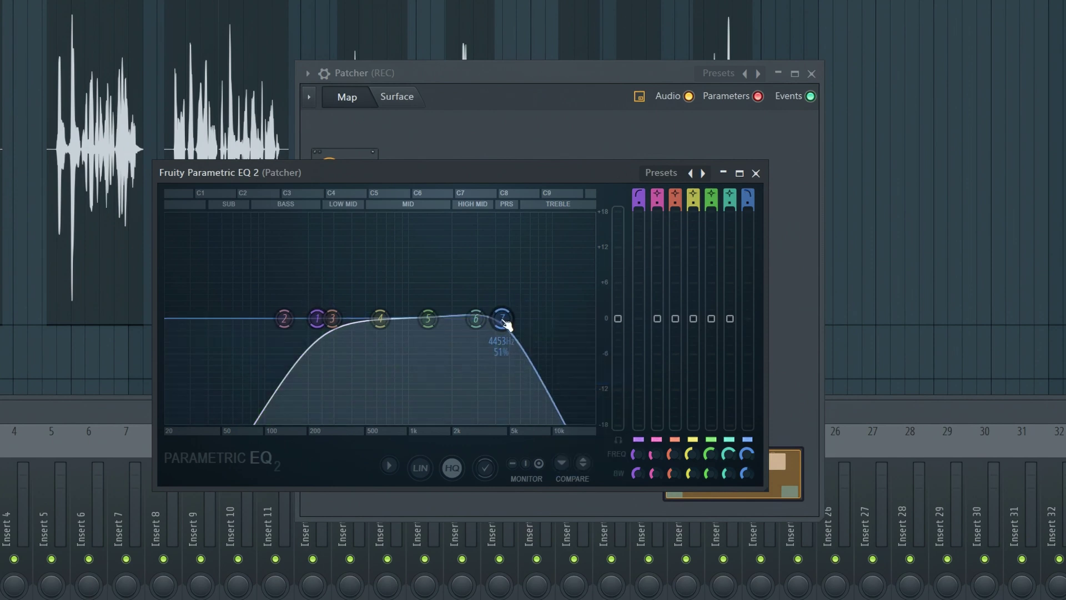
pyautogui.moveTo(506, 324); pyautogui.dragTo(473, 325)
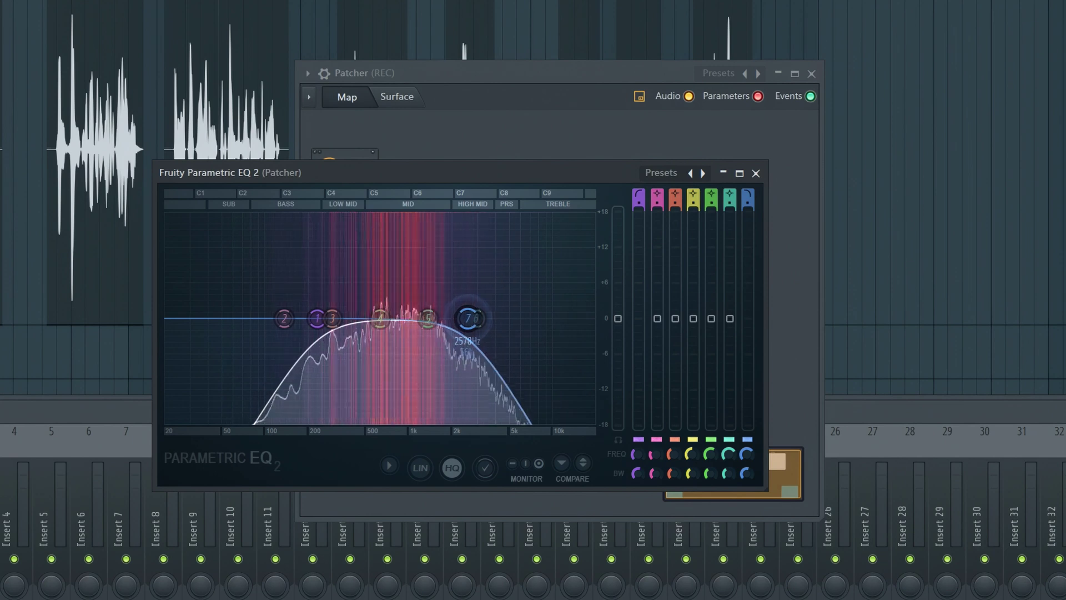
pyautogui.click(756, 173)
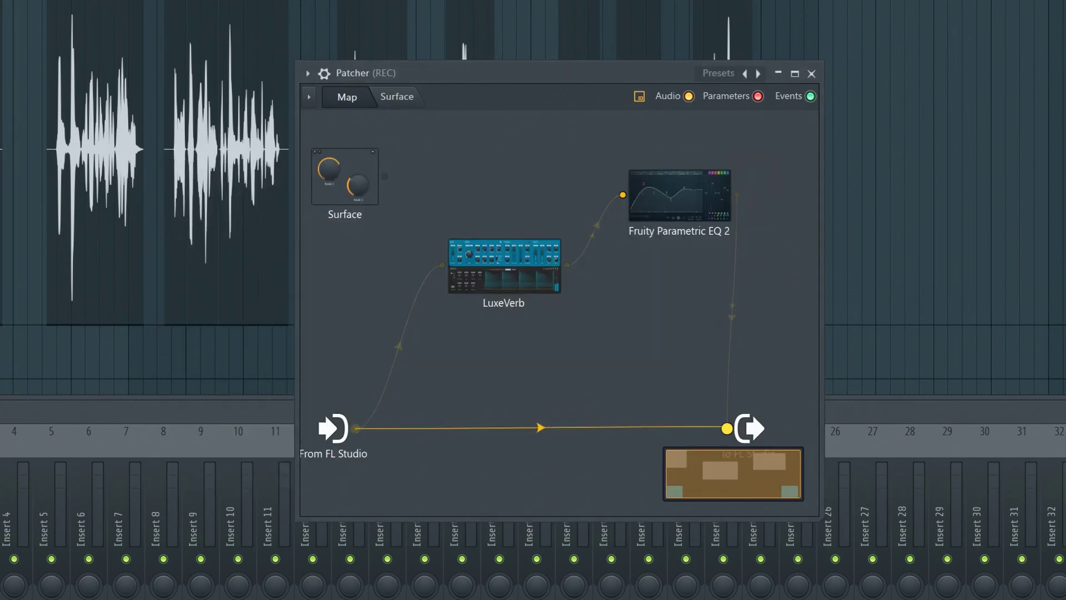
# - Route the dry FL Studio input straight to the output and raise the reverb EQ's low-pass frequency while auditioning the vocal
pyautogui.moveTo(727, 428); pyautogui.dragTo(718, 429)
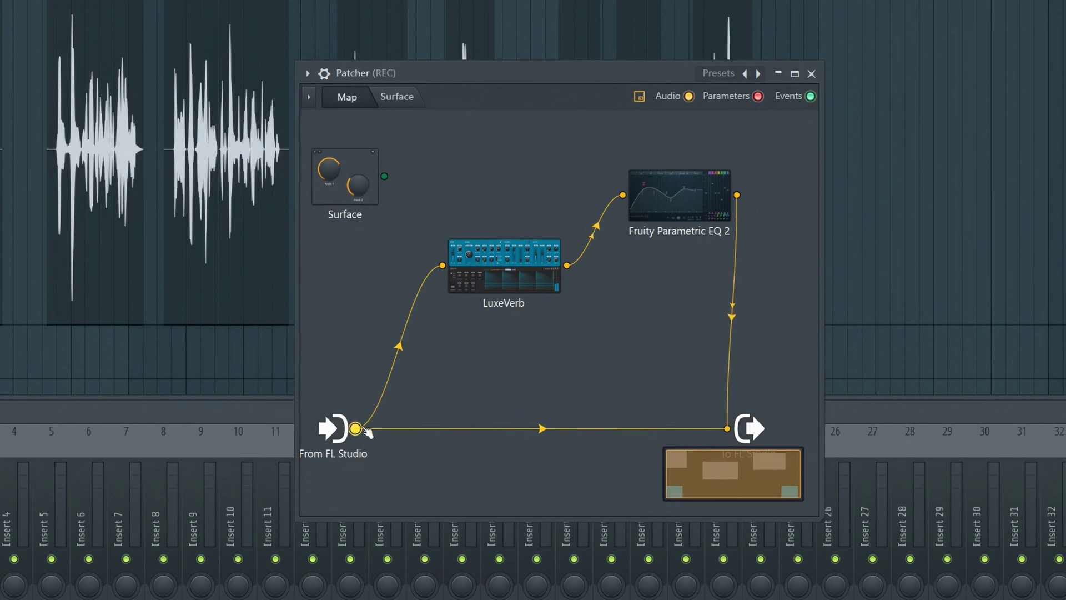
pyautogui.click(532, 429)
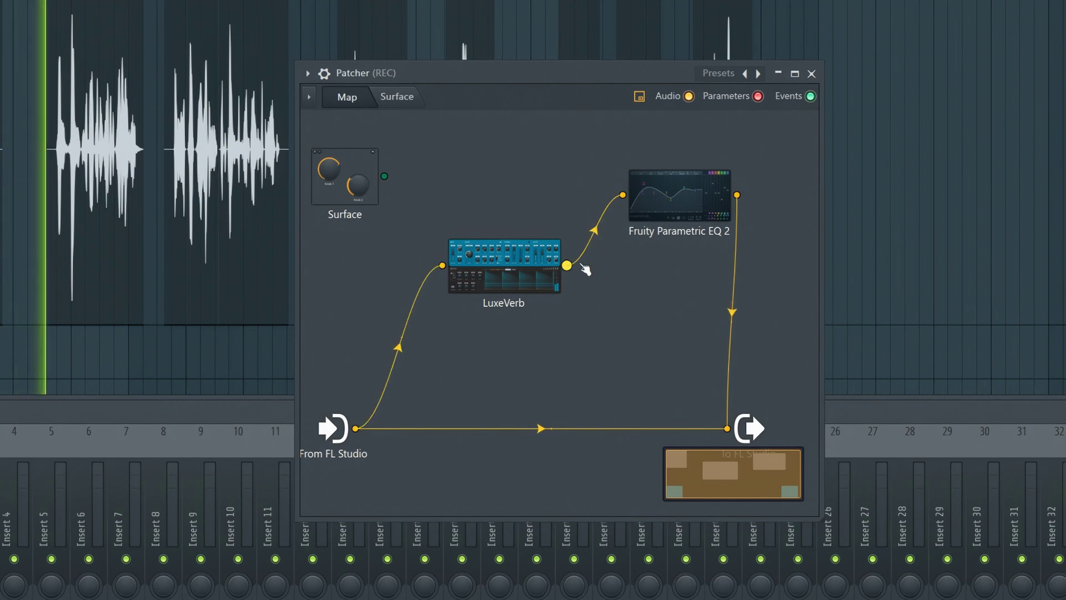
pyautogui.click(682, 220)
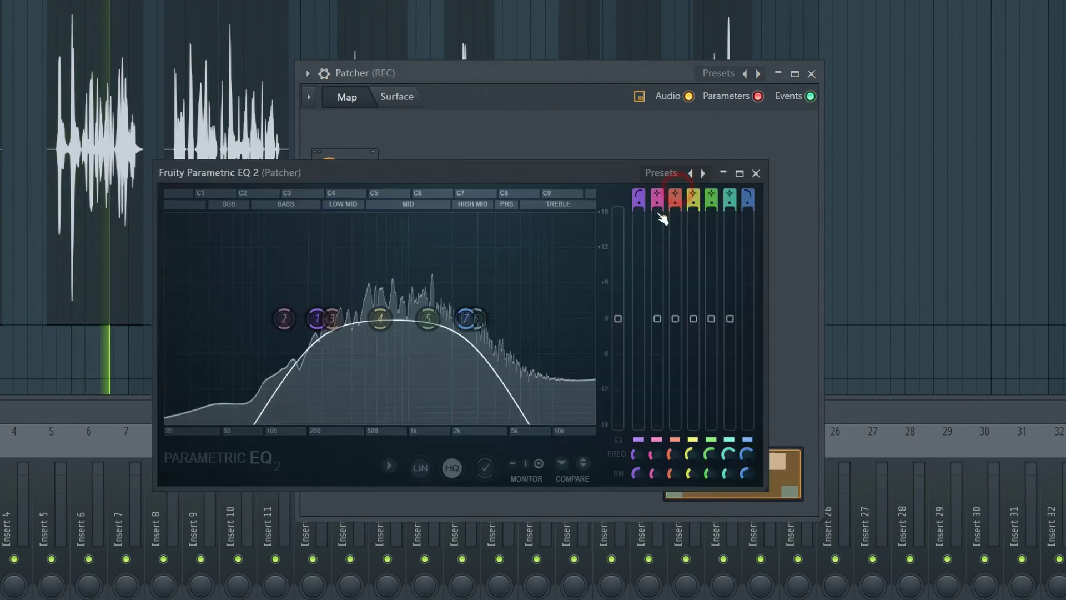
pyautogui.moveTo(461, 332); pyautogui.dragTo(505, 318)
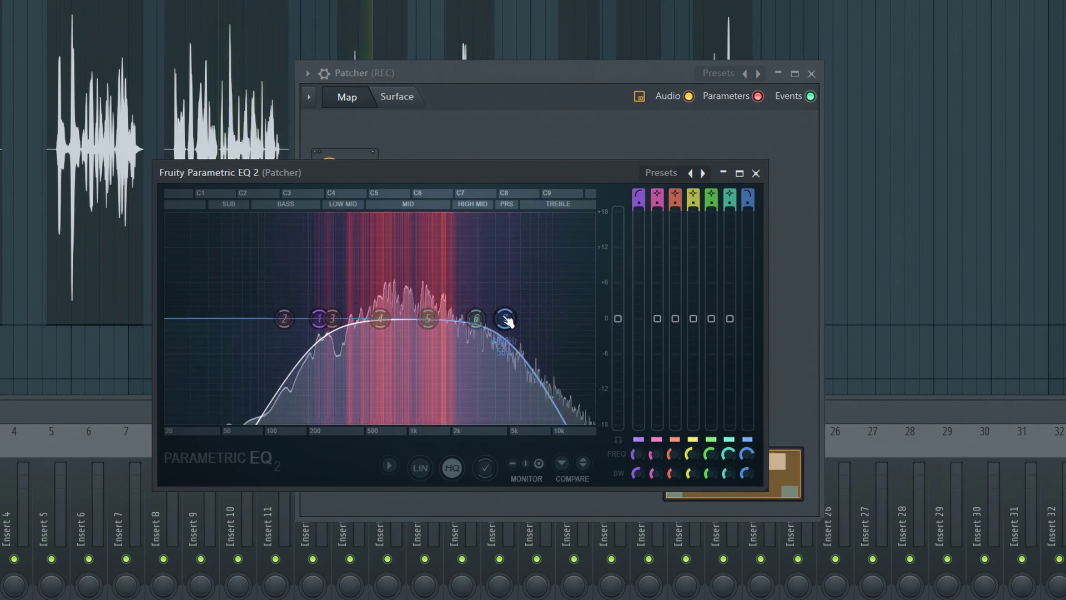
pyautogui.click(756, 173)
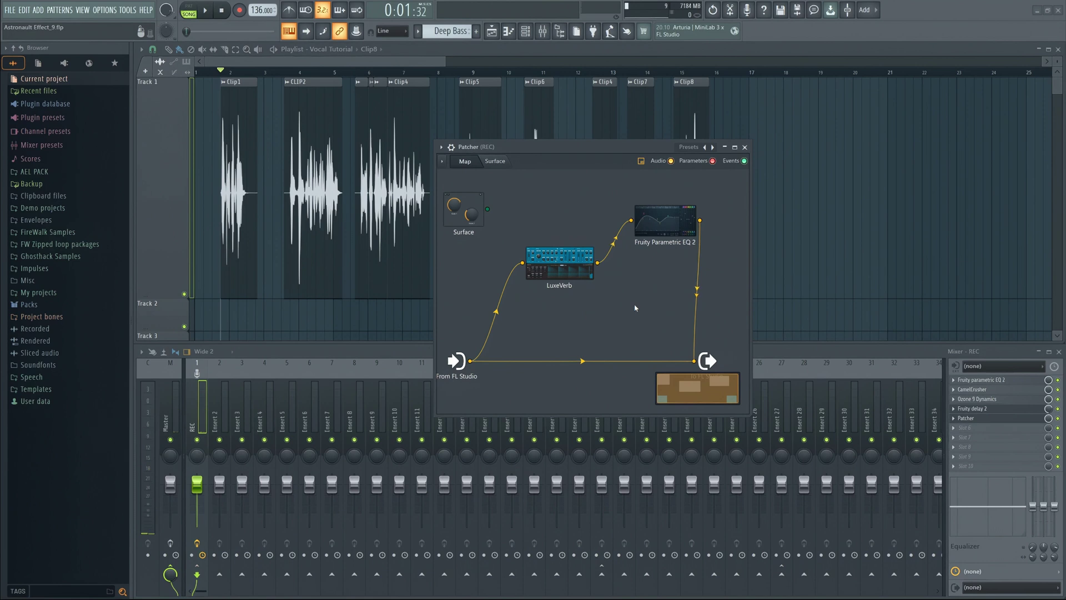
# - Add Kickstart 2 to the Patcher map and route the EQ's output through it to the FL Studio output
pyautogui.rightClick(636, 306)
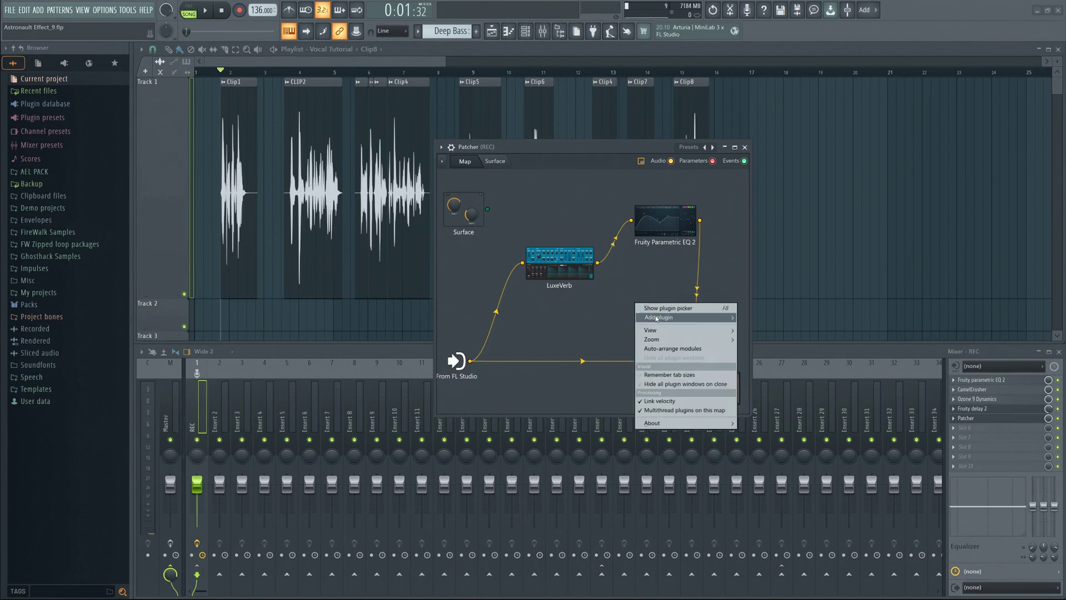
pyautogui.moveTo(657, 318)
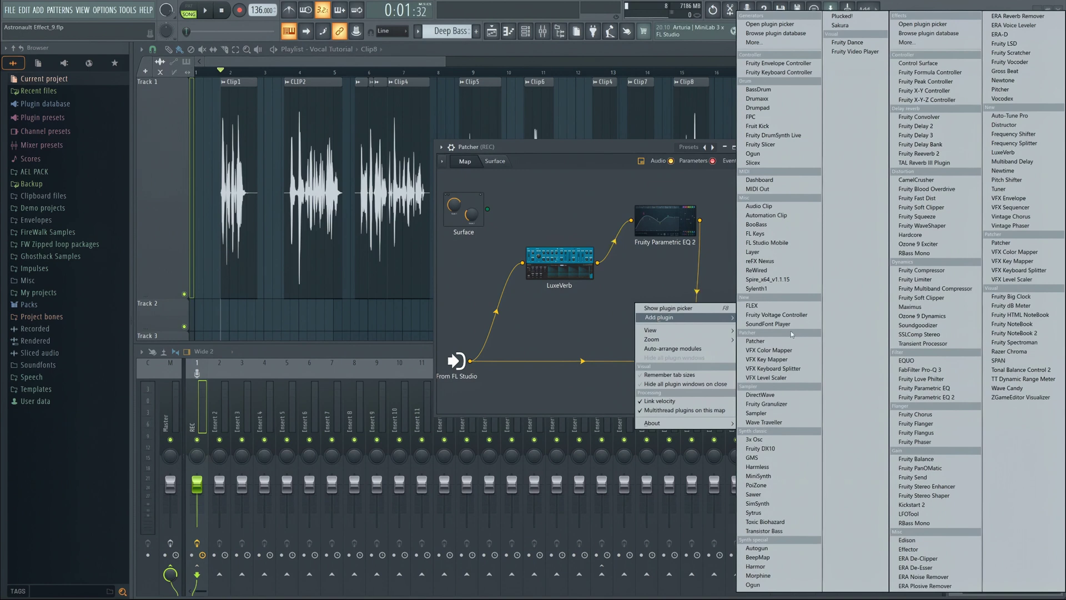
pyautogui.click(920, 506)
pyautogui.moveTo(648, 321); pyautogui.dragTo(662, 315)
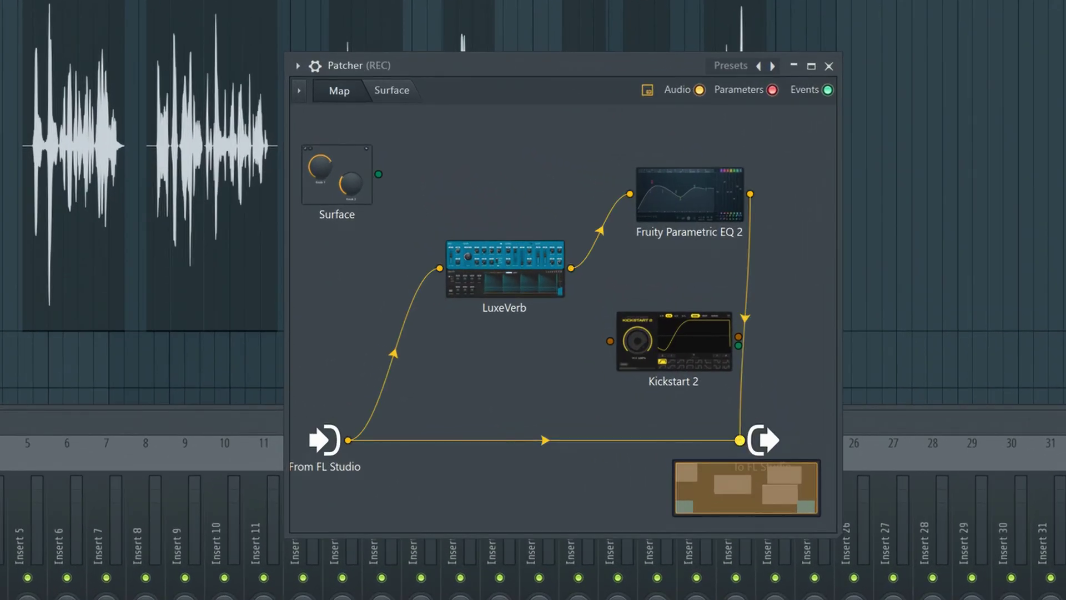
pyautogui.moveTo(739, 441); pyautogui.dragTo(611, 340)
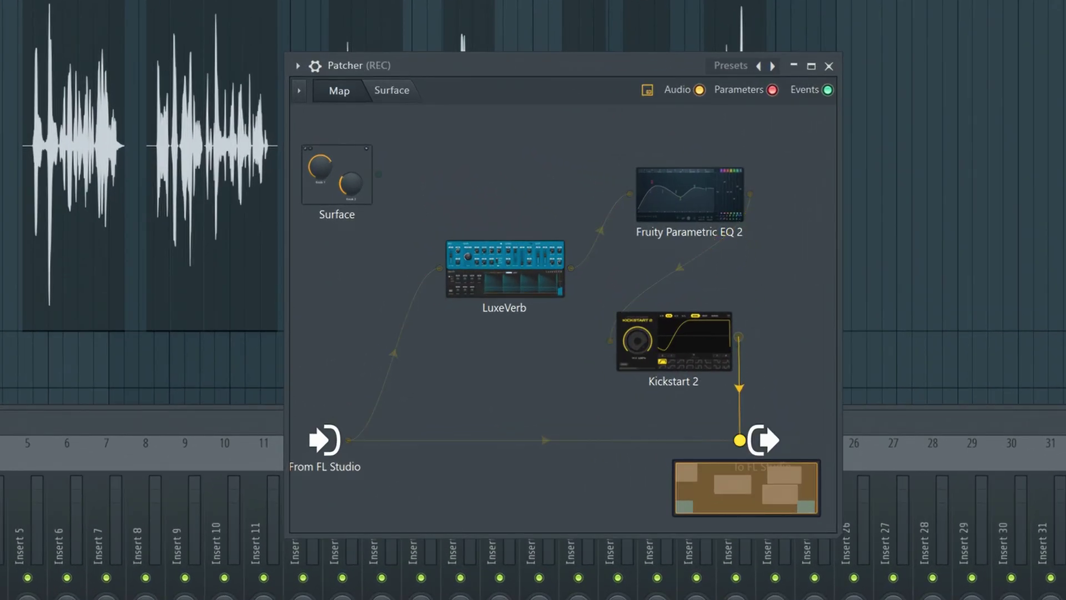
pyautogui.moveTo(740, 440); pyautogui.dragTo(740, 440)
# - Open Kickstart 2 and set its sidechain mix to about 71% while auditioning the vocal
pyautogui.doubleClick(668, 345)
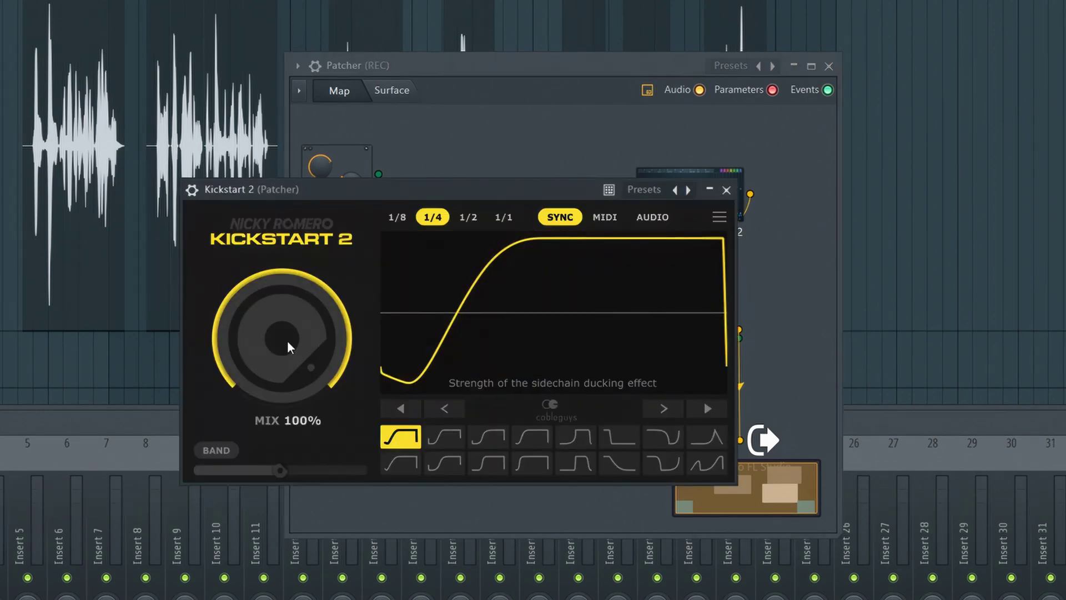
pyautogui.moveTo(289, 348); pyautogui.dragTo(288, 388)
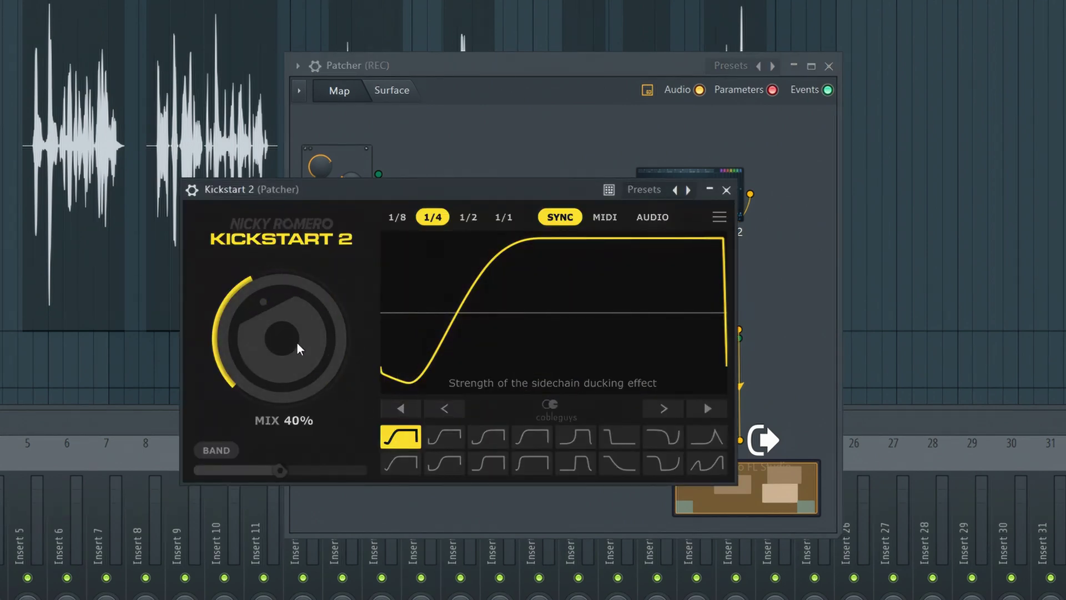
pyautogui.moveTo(345, 188)
pyautogui.mouseDown()
pyautogui.moveTo(342, 171)
pyautogui.moveTo(362, 176)
pyautogui.mouseUp()
pyautogui.moveTo(285, 309)
pyautogui.mouseDown()
pyautogui.moveTo(285, 250)
pyautogui.moveTo(285, 309)
pyautogui.moveTo(291, 284)
pyautogui.moveTo(291, 294)
pyautogui.mouseUp()
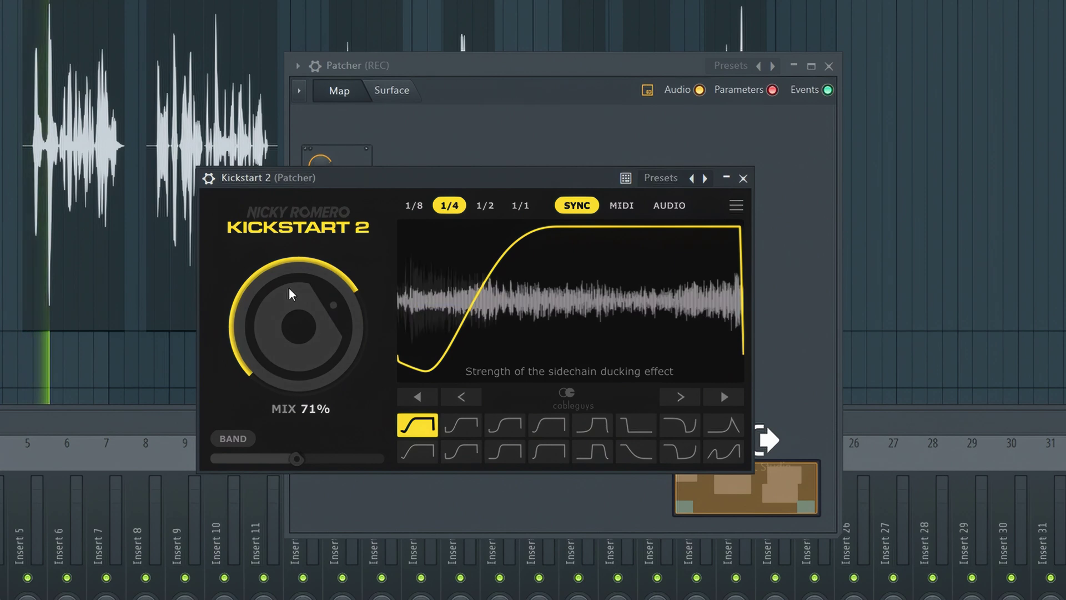
# - Close Kickstart 2, connect LuxeVerb's output directly to the FL Studio output as well, and move the Kickstart 2 node clear of the new connection
pyautogui.click(743, 178)
pyautogui.moveTo(638, 355); pyautogui.dragTo(645, 340)
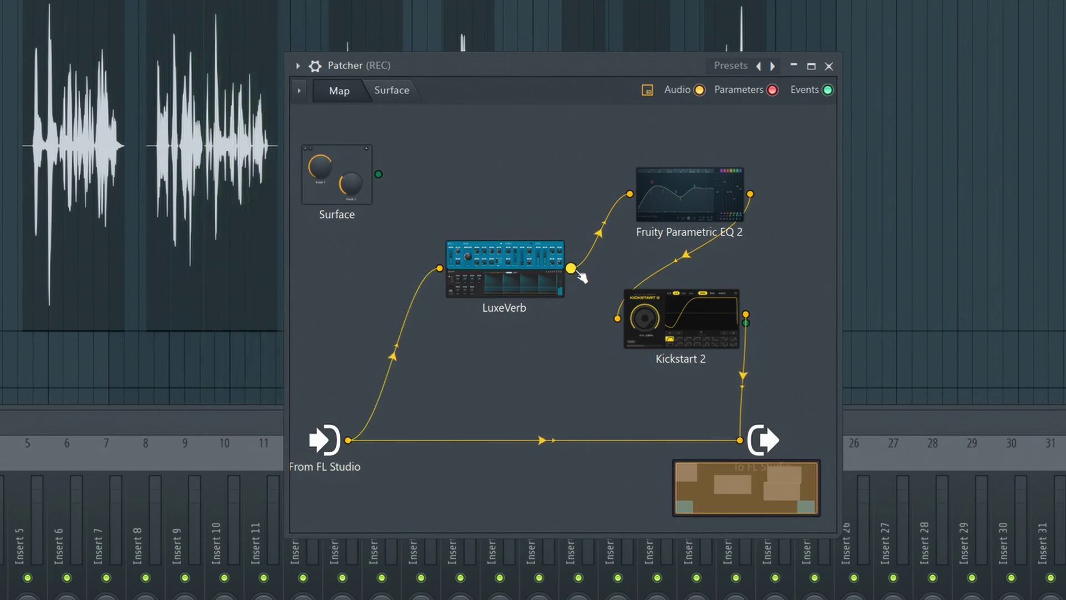
pyautogui.moveTo(571, 268); pyautogui.dragTo(740, 440)
pyautogui.moveTo(682, 320); pyautogui.dragTo(744, 301)
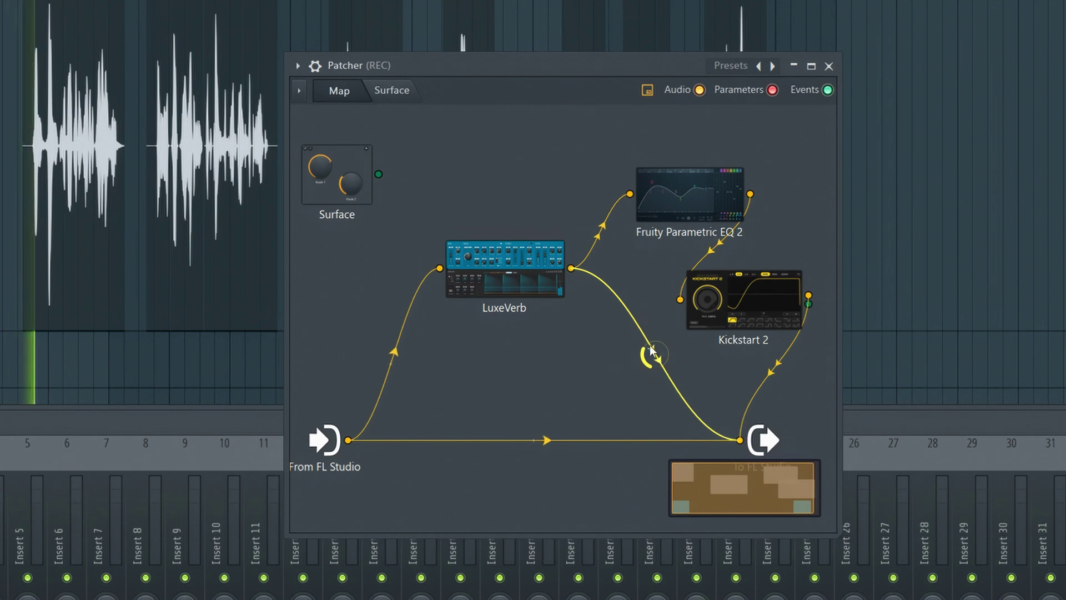
# - Reopen Kickstart 2, set its mix to about 56% while auditioning the vocal, and close it
pyautogui.click(706, 300)
pyautogui.moveTo(287, 316); pyautogui.dragTo(290, 350)
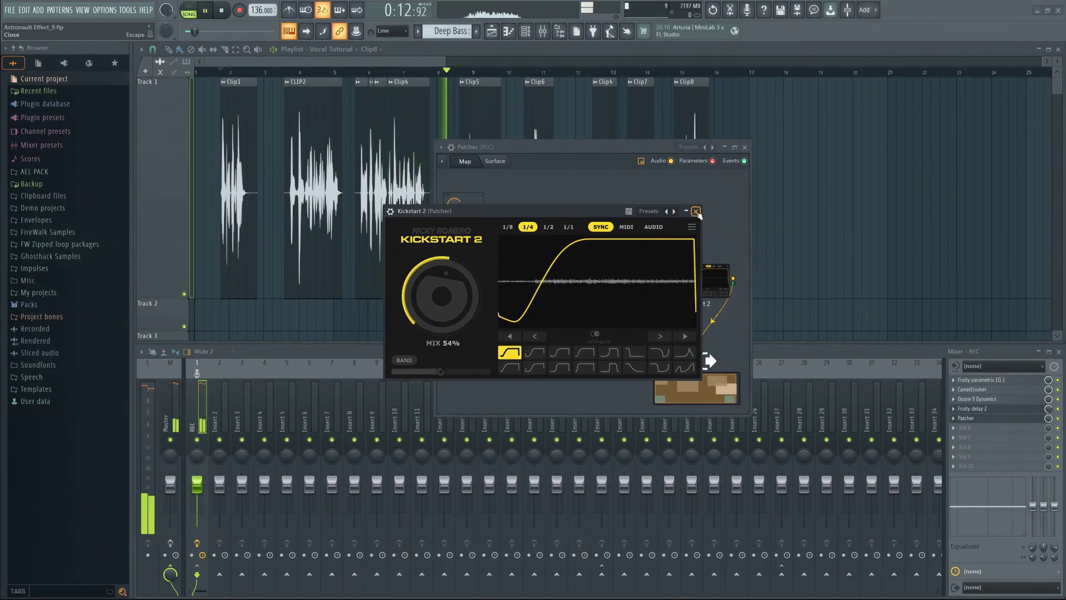
pyautogui.moveTo(432, 270); pyautogui.dragTo(432, 267)
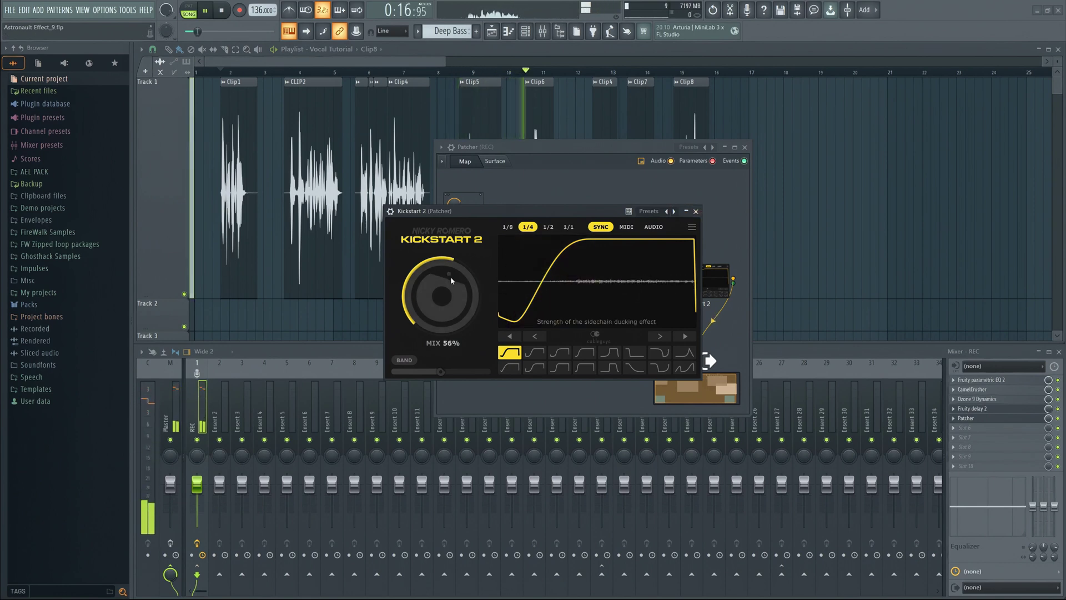
pyautogui.click(695, 211)
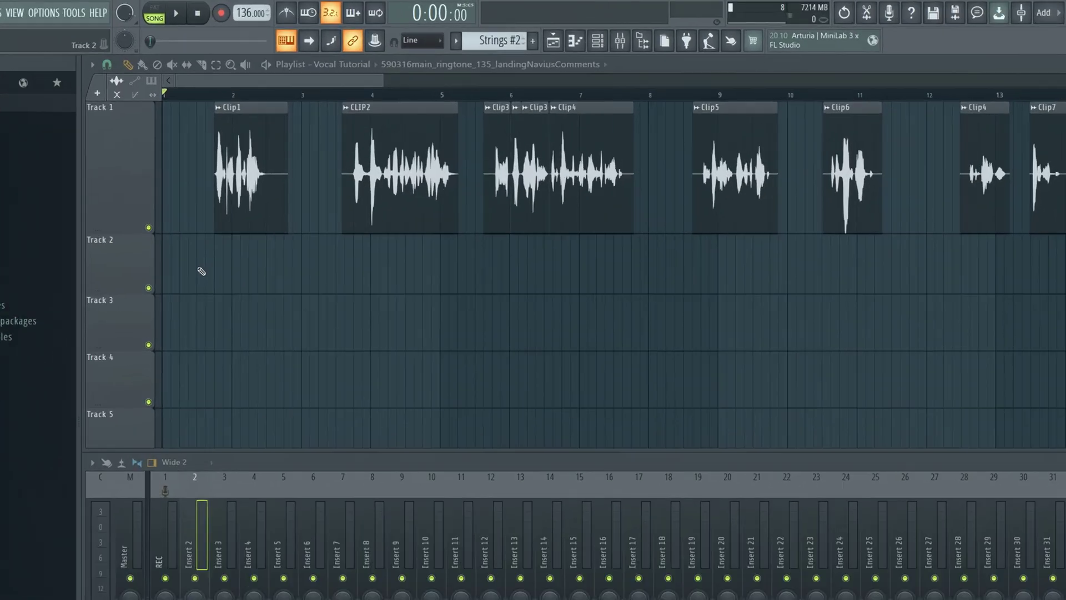
# - Place the 590316main_ringtone_135_landingNaviusComments clip on Track 2 just before Clip1 and audition the lead-in to the vocal
pyautogui.click(196, 269)
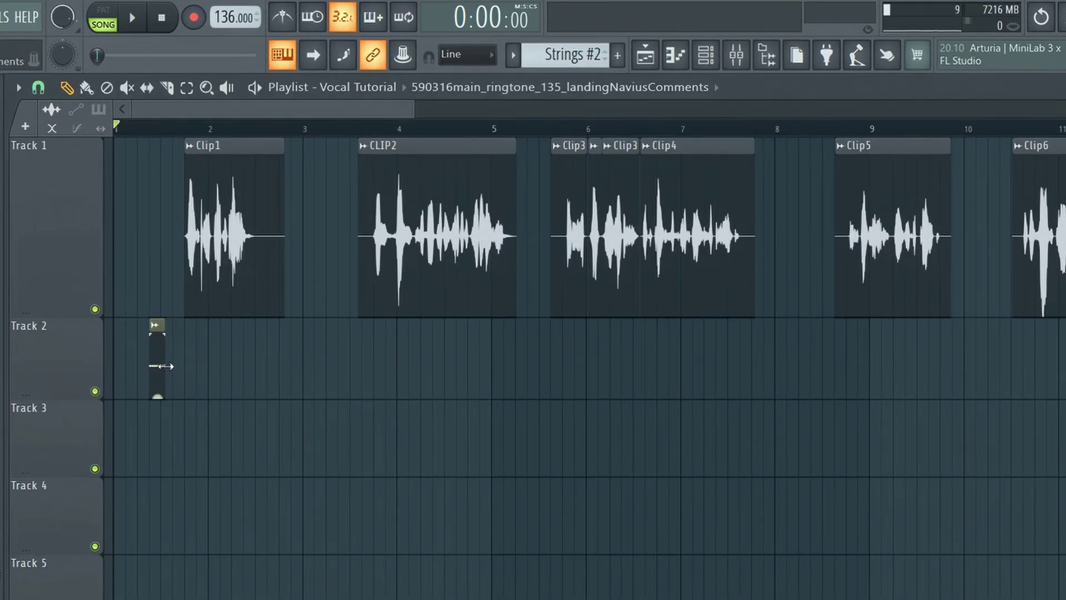
pyautogui.moveTo(157, 367); pyautogui.dragTo(176, 366)
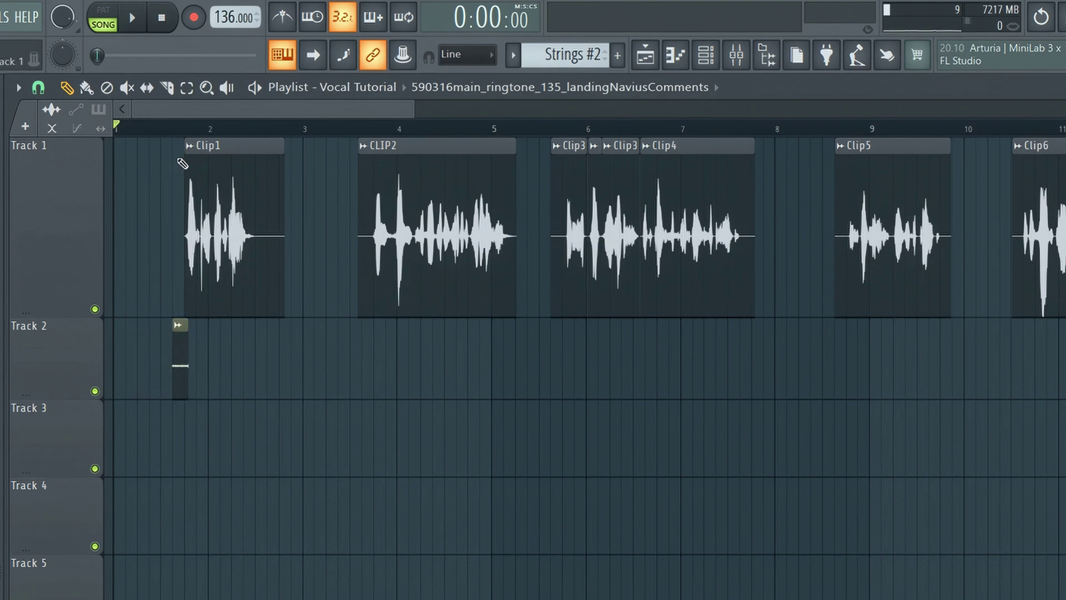
pyautogui.click(167, 125)
pyautogui.press('space')
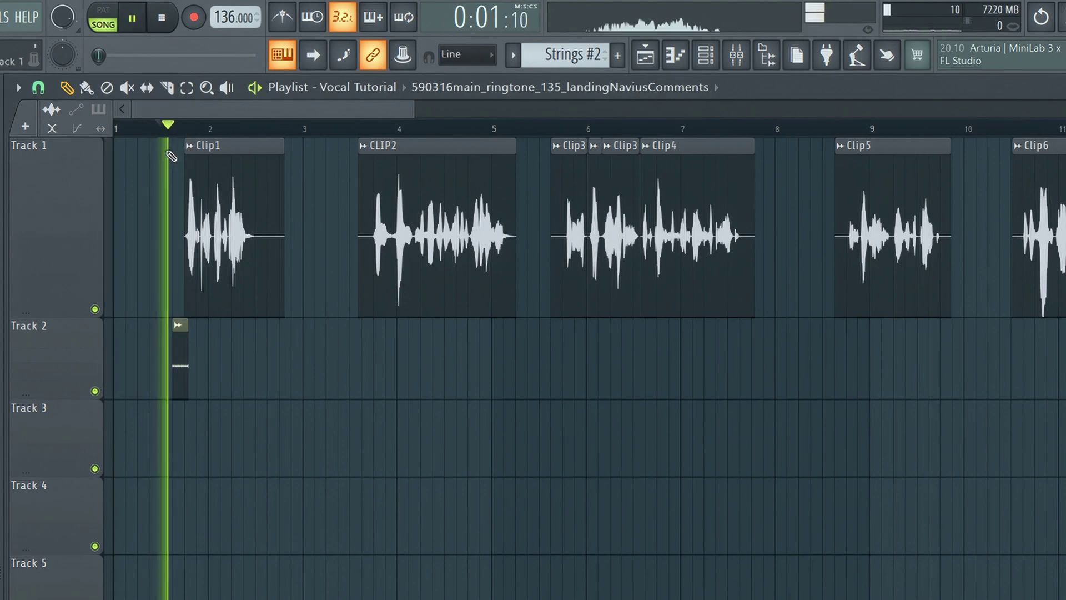
pyautogui.press('space')
pyautogui.moveTo(167, 360)
pyautogui.mouseDown()
pyautogui.moveTo(134, 360)
pyautogui.moveTo(180, 357)
pyautogui.mouseUp()
pyautogui.click(125, 124)
pyautogui.press('space')
pyautogui.press('space')
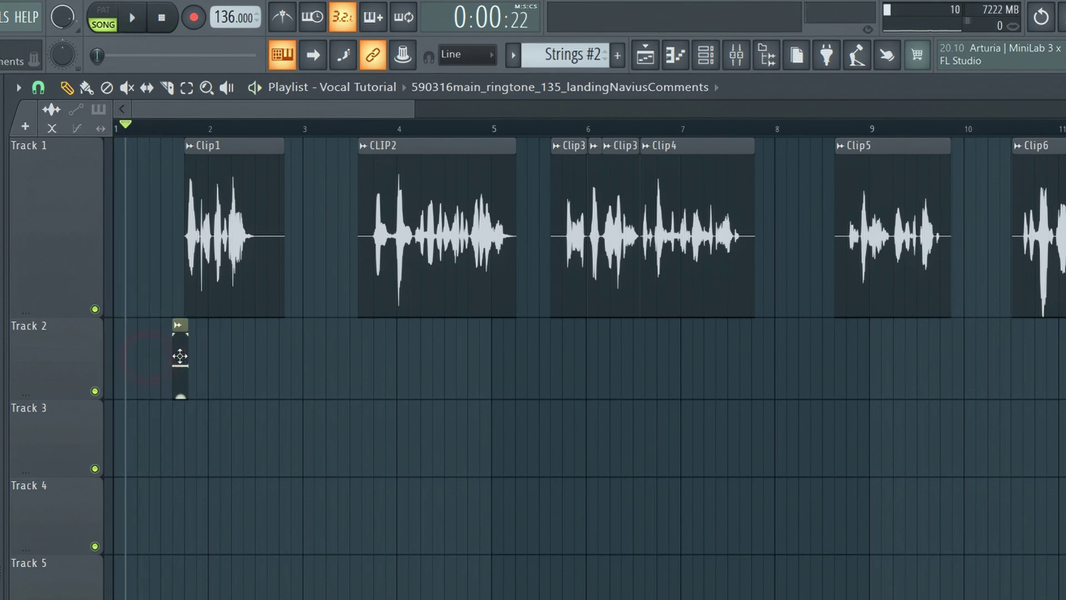
# - Add more of the short ringtone clips on Track 2 at the ends of Clip1, CLIP2 and Clip4 and the starts of CLIP2 and Clip3
pyautogui.click(358, 360)
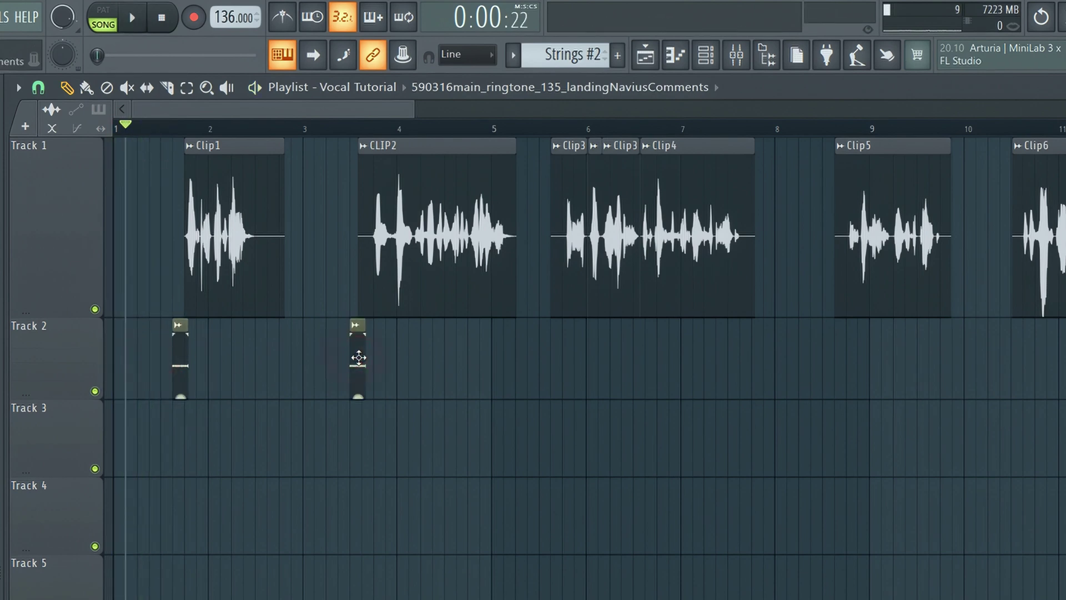
pyautogui.moveTo(286, 355); pyautogui.dragTo(255, 359)
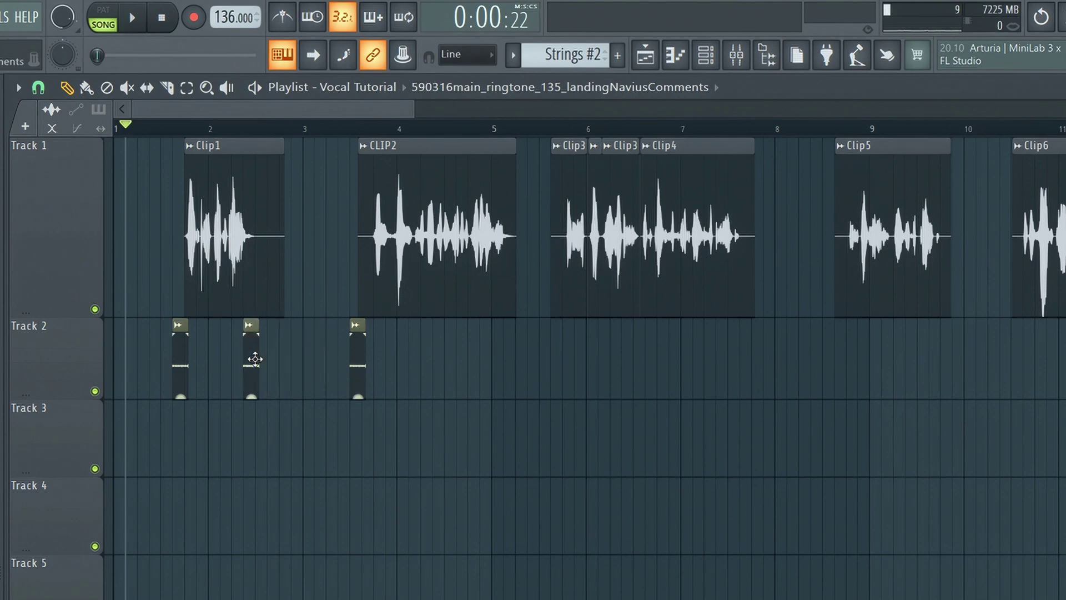
pyautogui.click(511, 361)
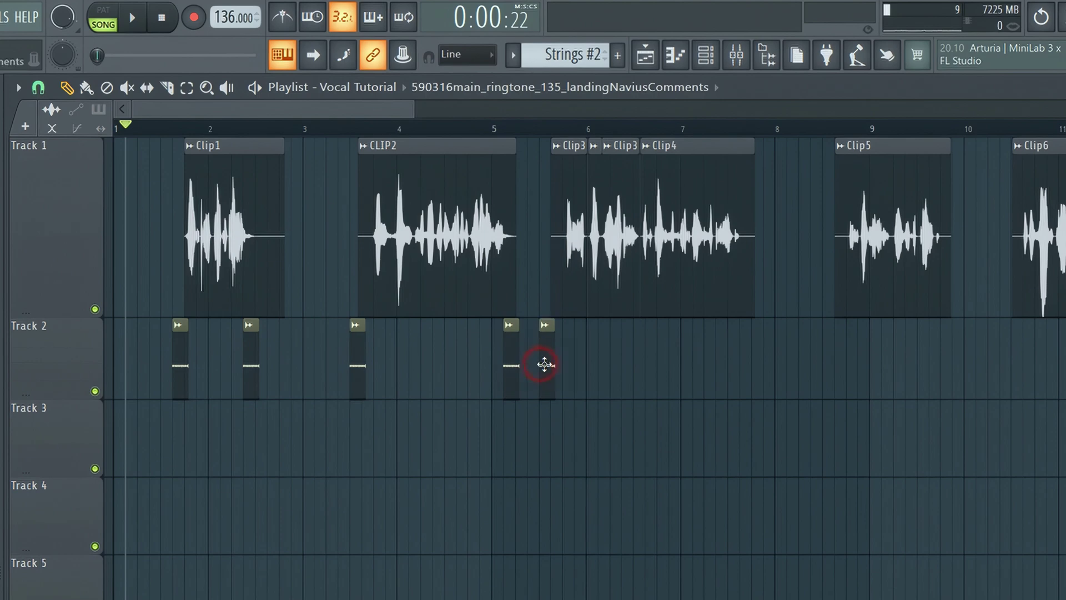
pyautogui.click(744, 359)
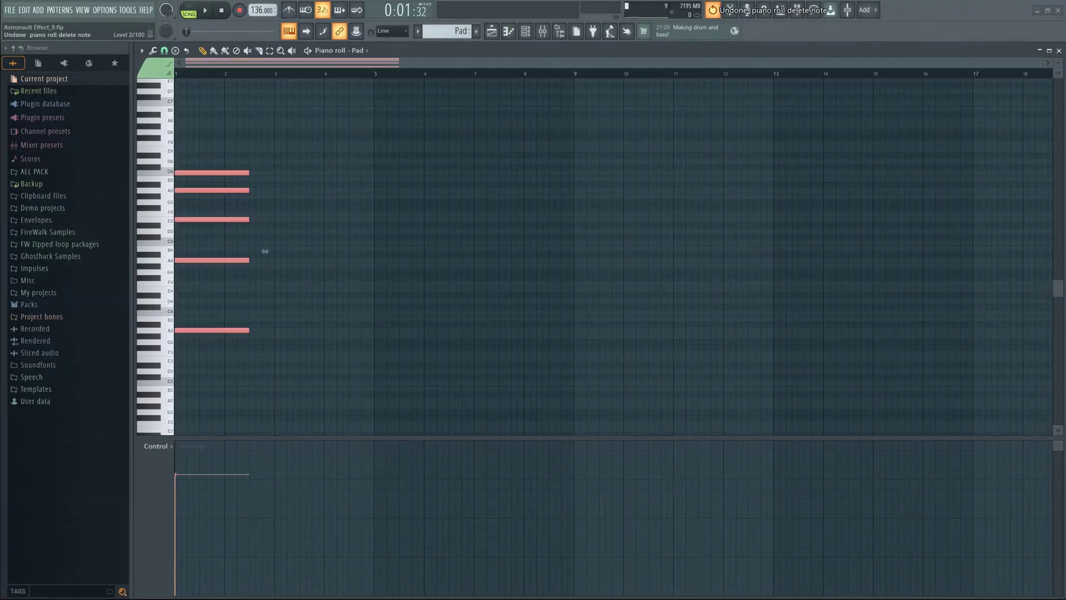
# - Undo the series of recent note edits in the Pad piano roll
pyautogui.hotkey('ctrl', 'z')
pyautogui.hotkey('ctrl', 'z')
pyautogui.hotkey('ctrl', 'z')
pyautogui.hotkey('ctrl', 'z')
pyautogui.hotkey('ctrl', 'z')
pyautogui.hotkey('ctrl', 'z')
pyautogui.hotkey('ctrl', 'z')
pyautogui.hotkey('ctrl', 'z')
pyautogui.hotkey('ctrl', 'z')
pyautogui.hotkey('ctrl', 'z')
pyautogui.hotkey('ctrl', 'z')
pyautogui.hotkey('ctrl', 'z')
pyautogui.hotkey('ctrl', 'z')
pyautogui.hotkey('ctrl', 'z')
pyautogui.hotkey('ctrl', 'z')
pyautogui.hotkey('ctrl', 'z')
pyautogui.hotkey('ctrl', 'z')
pyautogui.hotkey('ctrl', 'z')
pyautogui.hotkey('ctrl', 'z')
pyautogui.hotkey('ctrl', 'z')
pyautogui.hotkey('ctrl', 'z')
pyautogui.hotkey('ctrl', 'z')
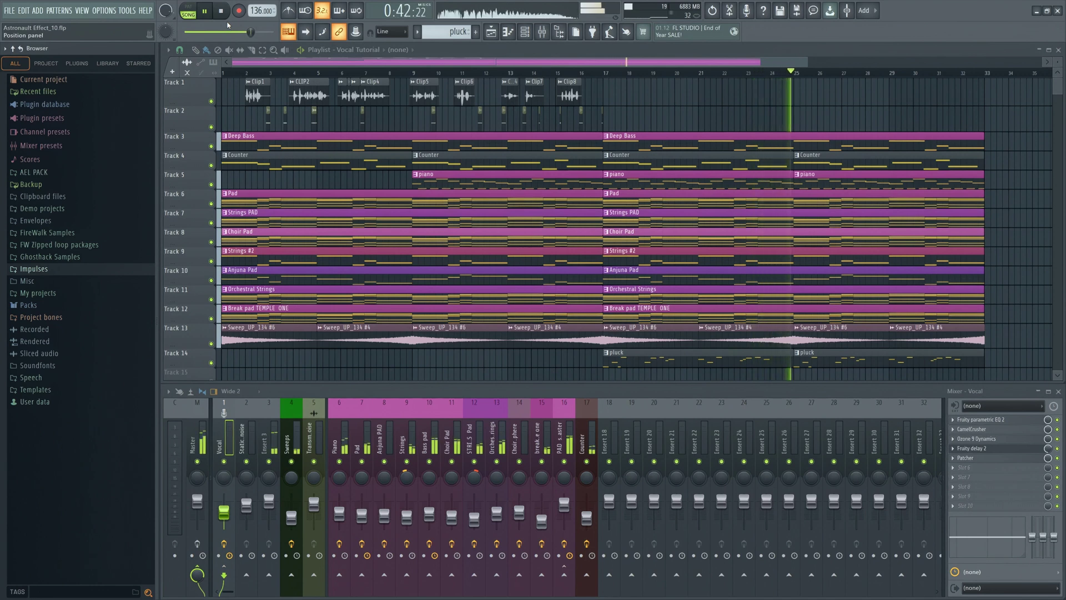
# - Stop the playback of the full arrangement and return the playhead to the start
pyautogui.press('space')
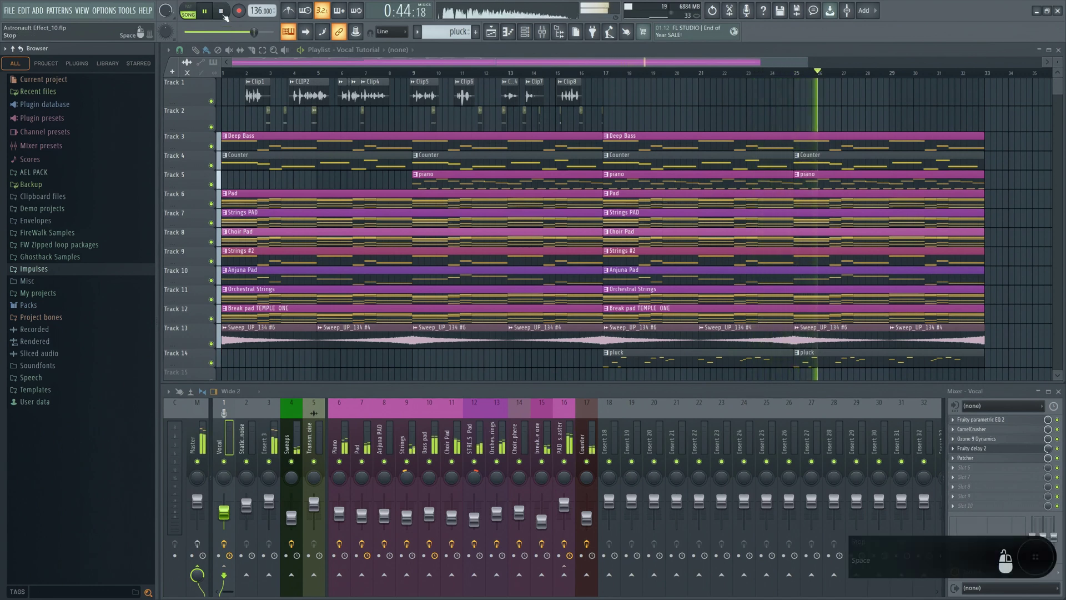
pyautogui.click(223, 15)
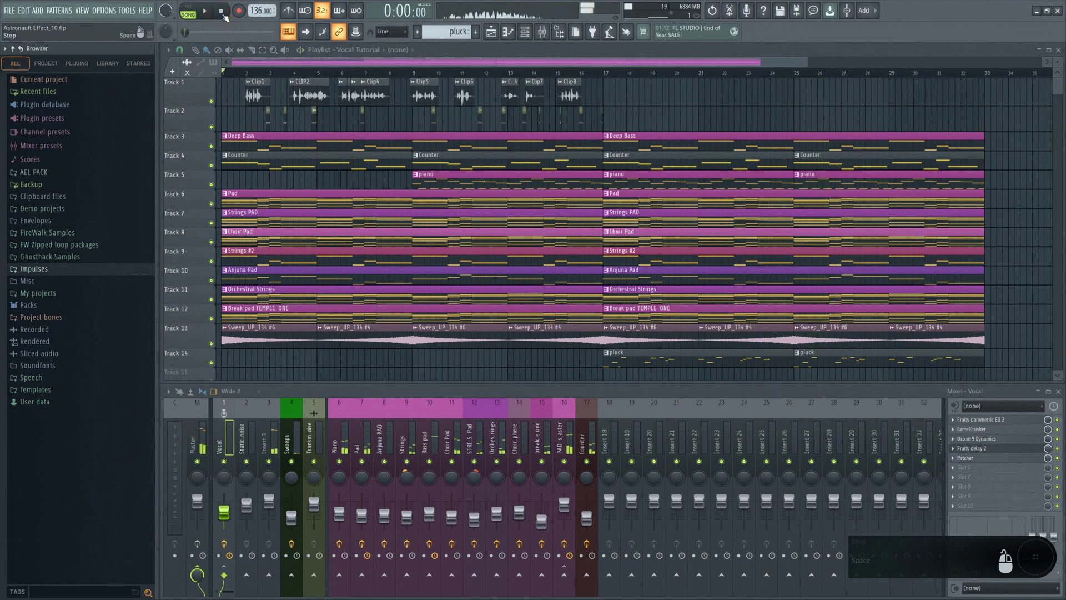